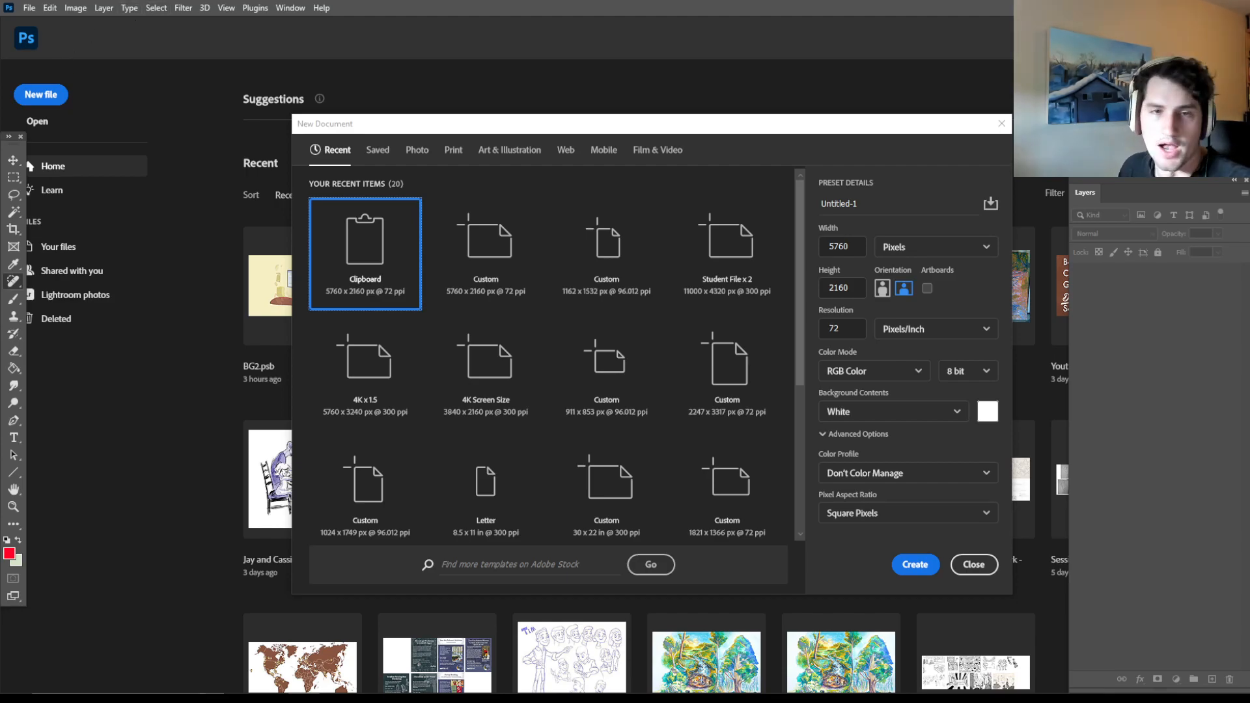
Pick the Student File x 2 preset: 11000×4320 px, 300 ppi, white background, sRGB
{"action": "left_click", "coordinate": [696, 261]}
{"action": "left_click", "coordinate": [707, 290]}
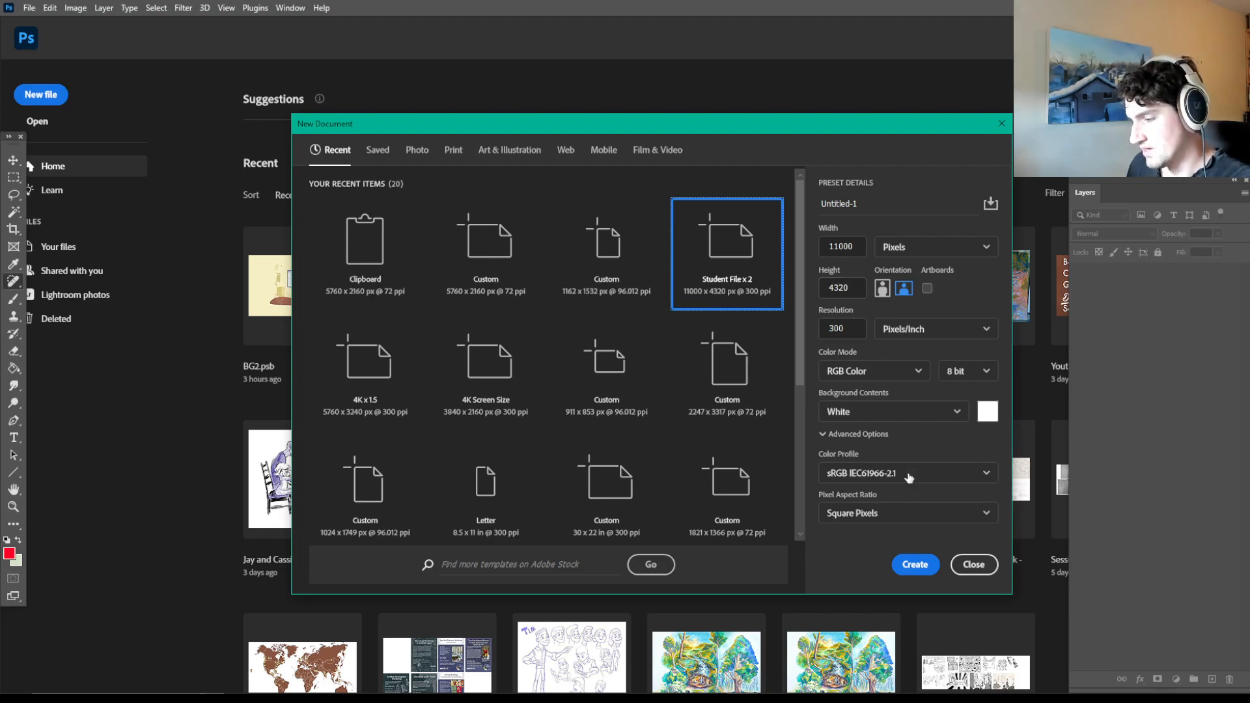
Create the blank 11000×4320 canvas, zoom out to see it whole, and drag the portfolio folder window over it
{"action": "left_click", "coordinate": [910, 561]}
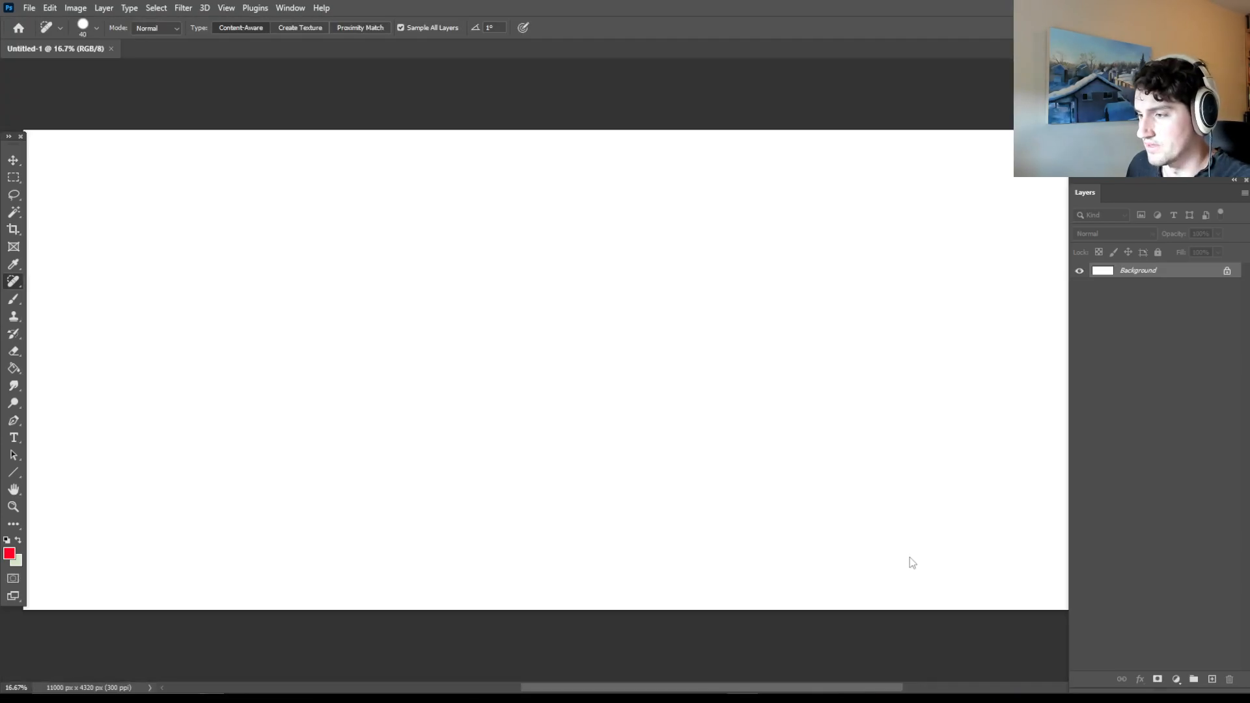
{"action": "key", "text": "ctrl+minus"}
{"action": "key", "text": "ctrl+minus"}
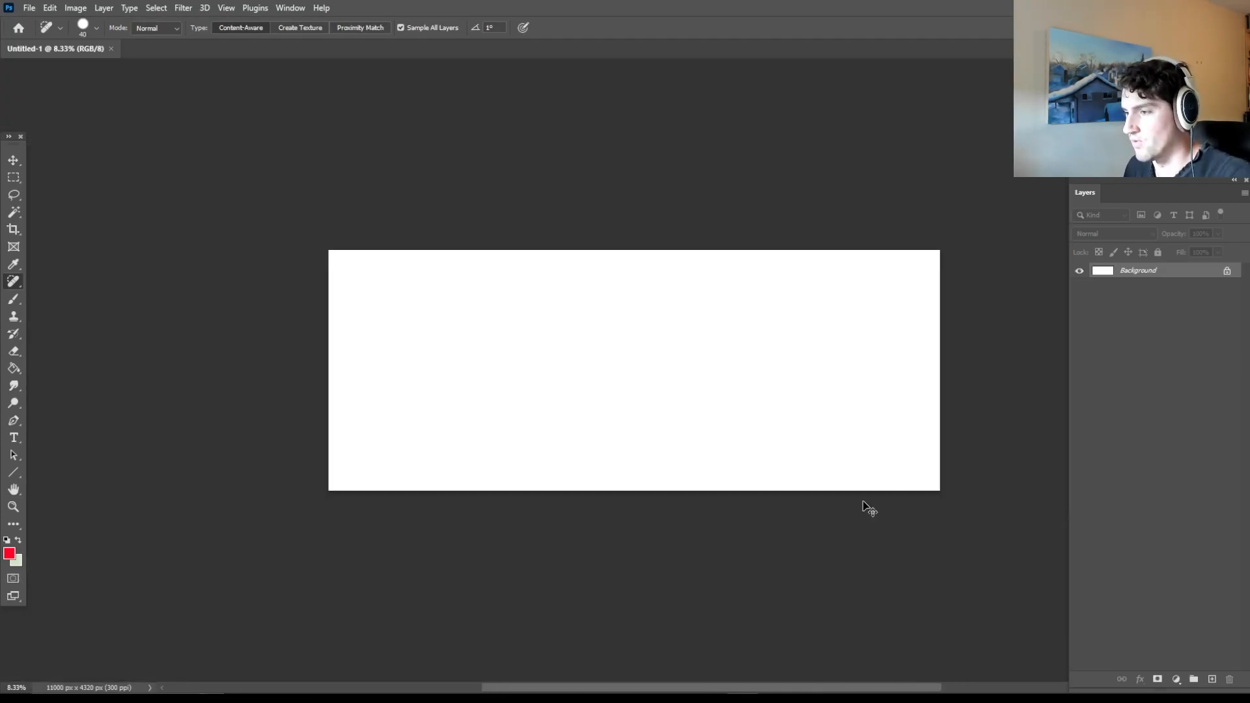
{"action": "left_click_drag", "start_coordinate": [865, 447], "coordinate": [781, 442]}
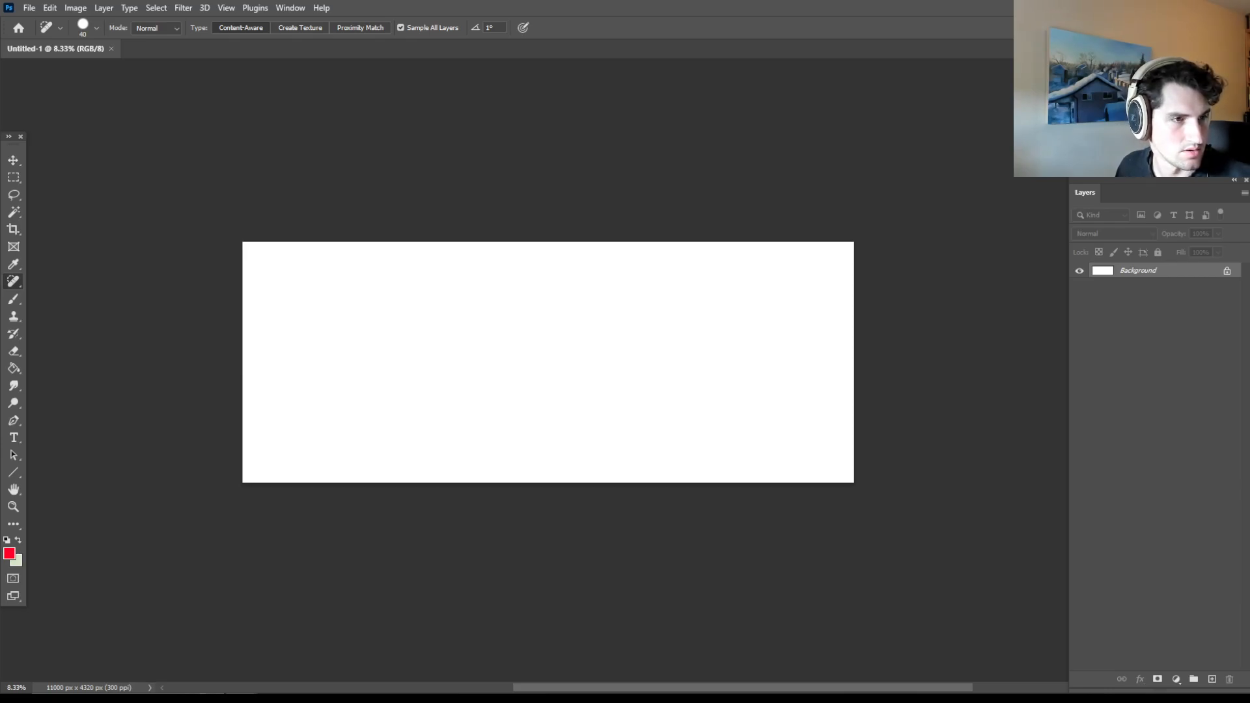
{"action": "left_click_drag", "start_coordinate": [0, 202], "coordinate": [358, 210]}
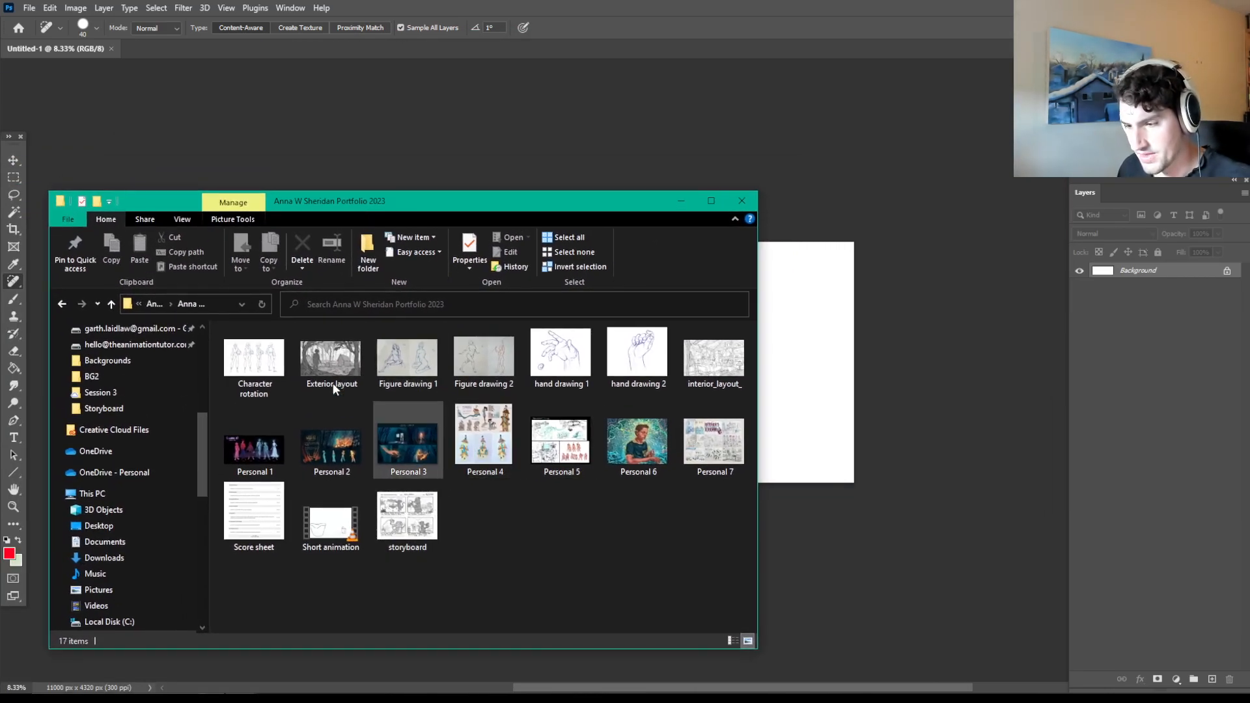
Select all portfolio files except Score sheet and Short animation, and drag the 15 artworks onto the canvas
{"action": "left_click", "coordinate": [254, 368]}
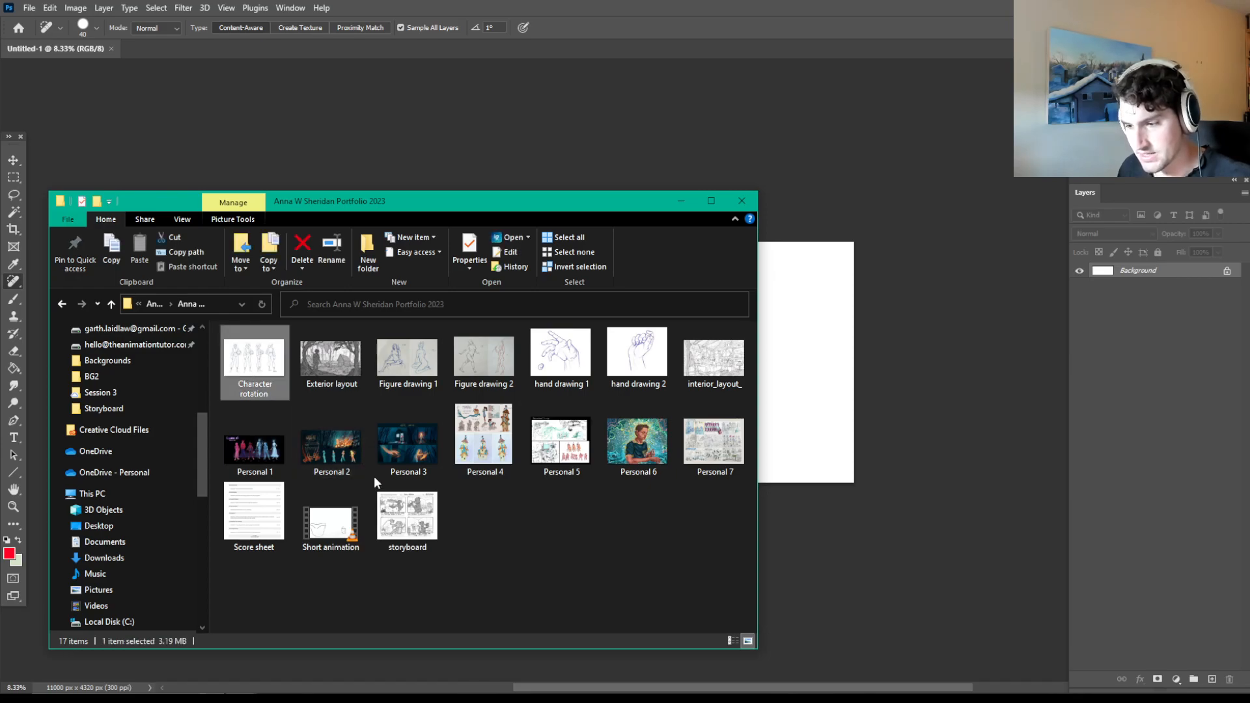
{"action": "left_click", "coordinate": [414, 505], "text": "shift"}
{"action": "left_click", "coordinate": [331, 521], "text": "ctrl"}
{"action": "left_click", "coordinate": [258, 518], "text": "ctrl"}
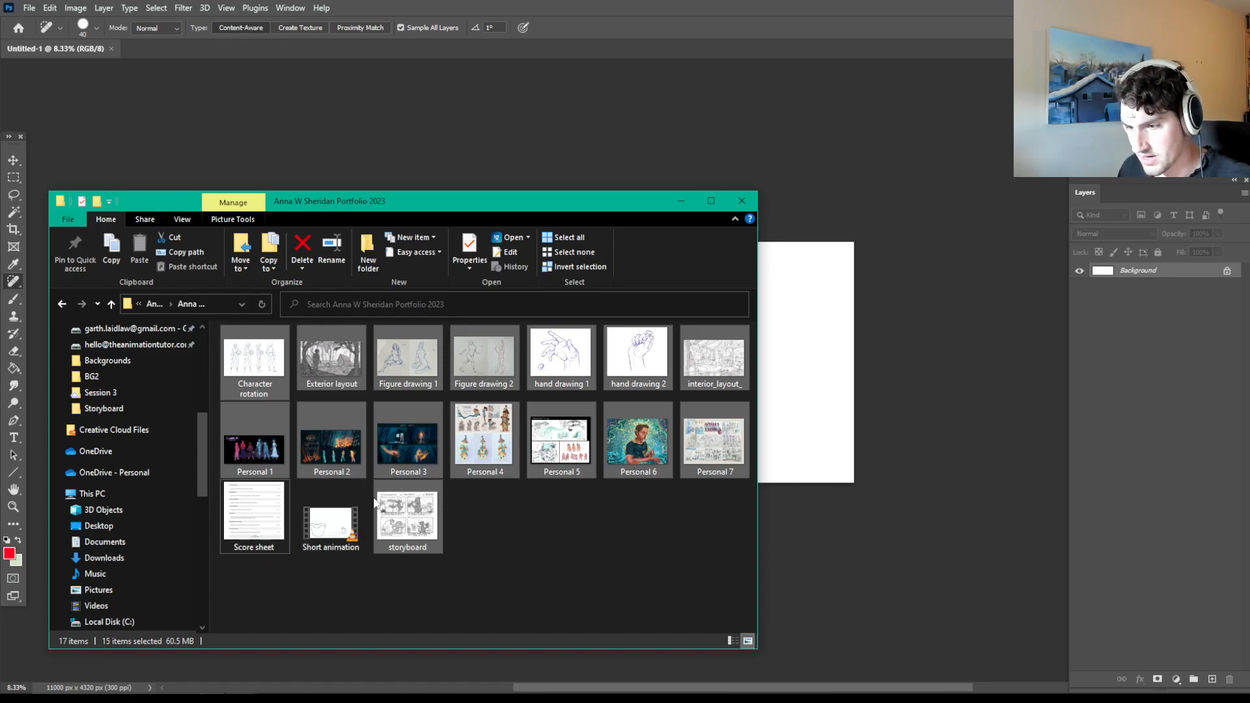
{"action": "left_click_drag", "start_coordinate": [401, 443], "coordinate": [435, 435]}
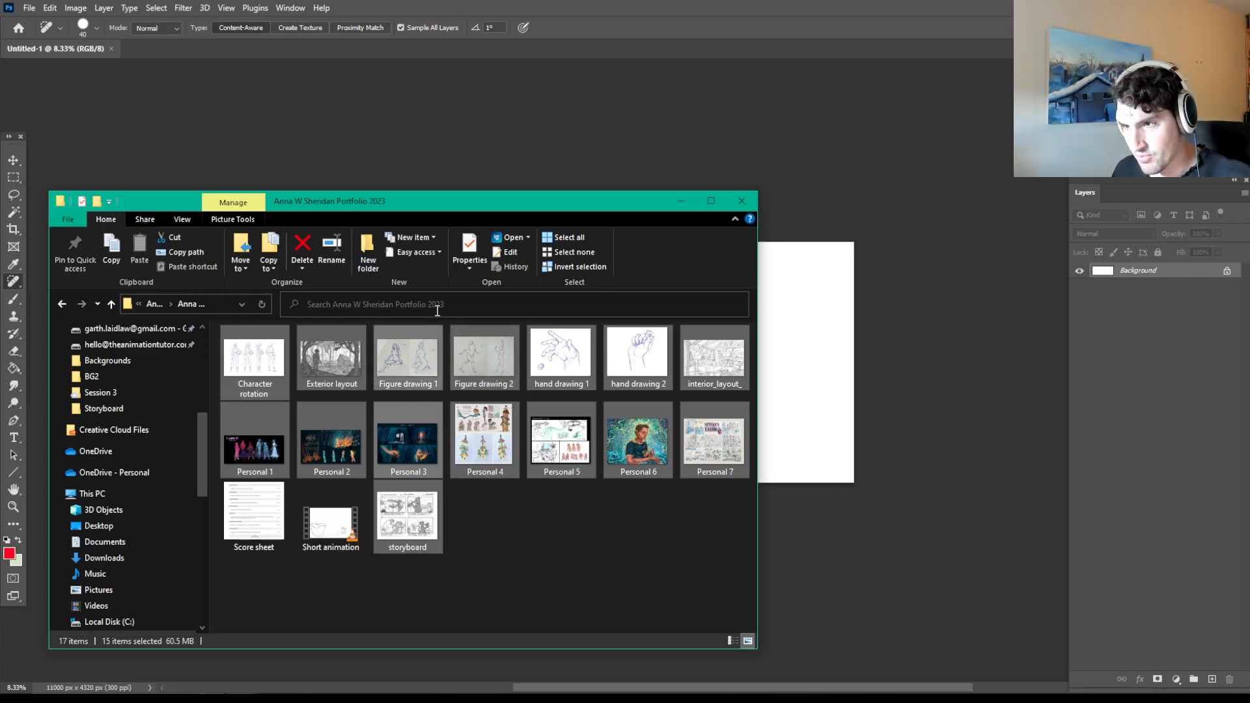
{"action": "left_click_drag", "start_coordinate": [264, 364], "coordinate": [848, 347]}
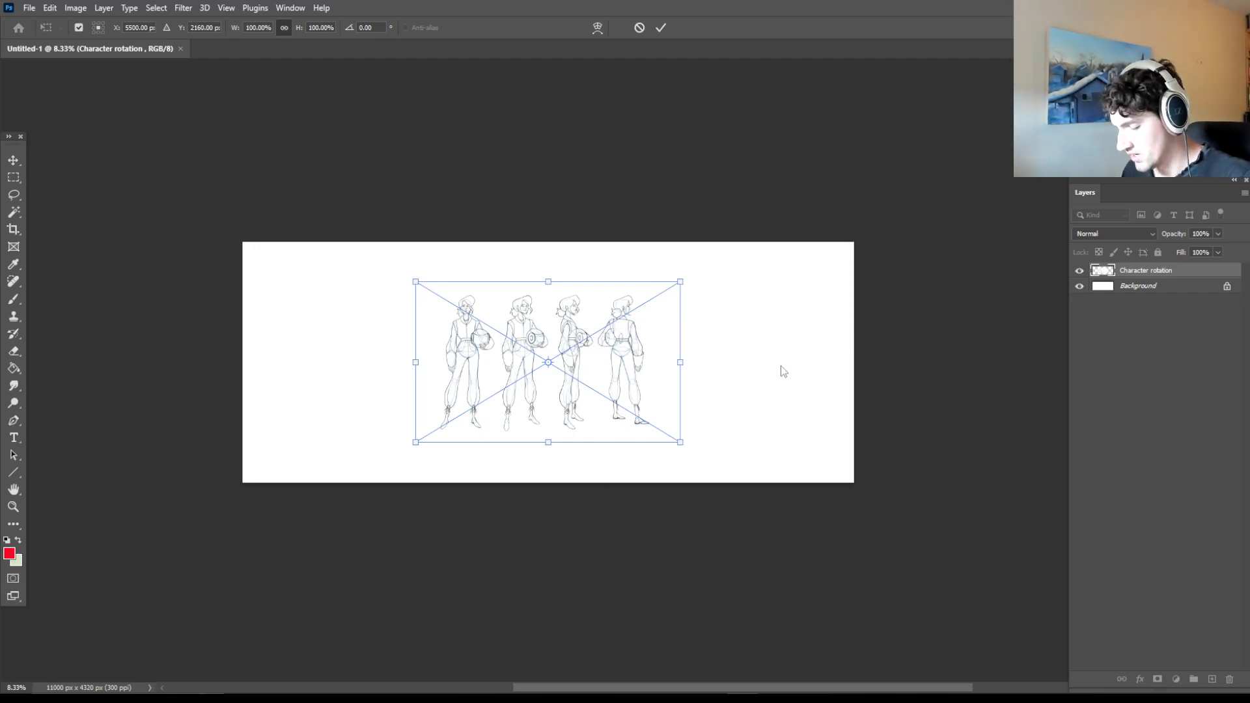
Place the dropped artworks, then move the storyboard right and shrink it to about two thirds
{"action": "key", "text": "Return"}
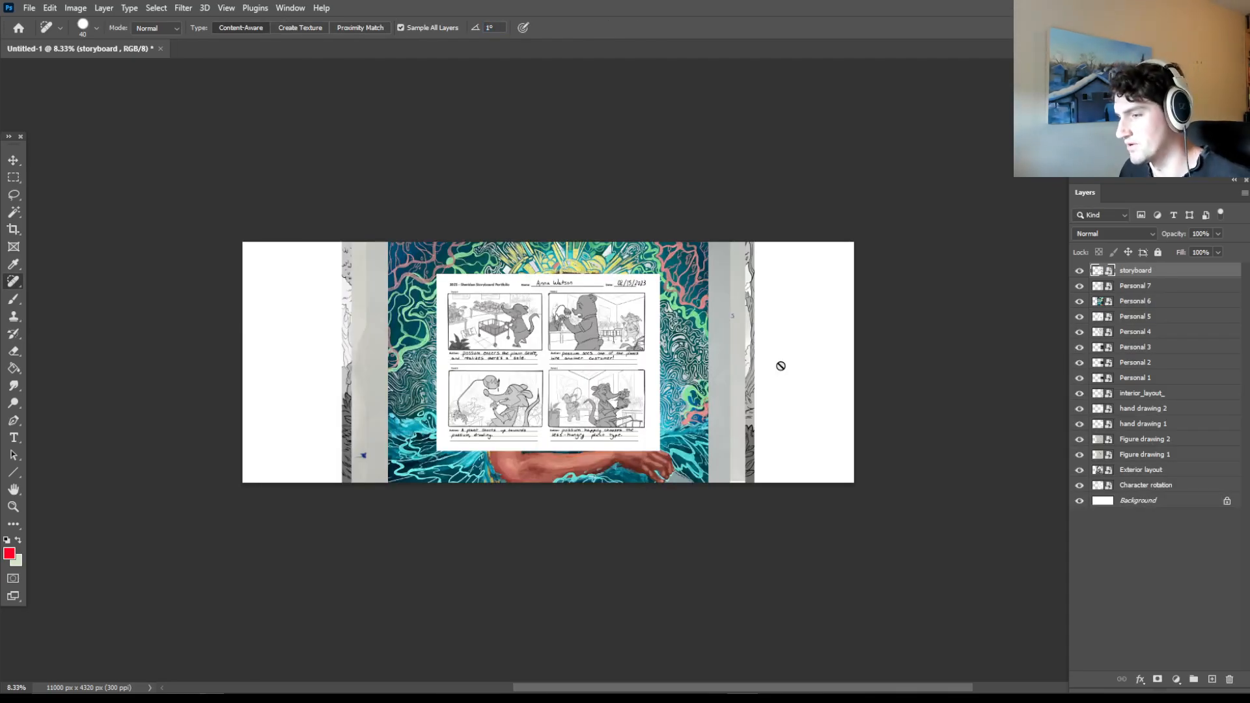
{"action": "key", "text": "v"}
{"action": "mouse_move", "coordinate": [577, 368]}
{"action": "left_mouse_down"}
{"action": "mouse_move", "coordinate": [683, 359]}
{"action": "mouse_move", "coordinate": [777, 333]}
{"action": "mouse_move", "coordinate": [679, 348]}
{"action": "mouse_move", "coordinate": [819, 352]}
{"action": "left_mouse_up"}
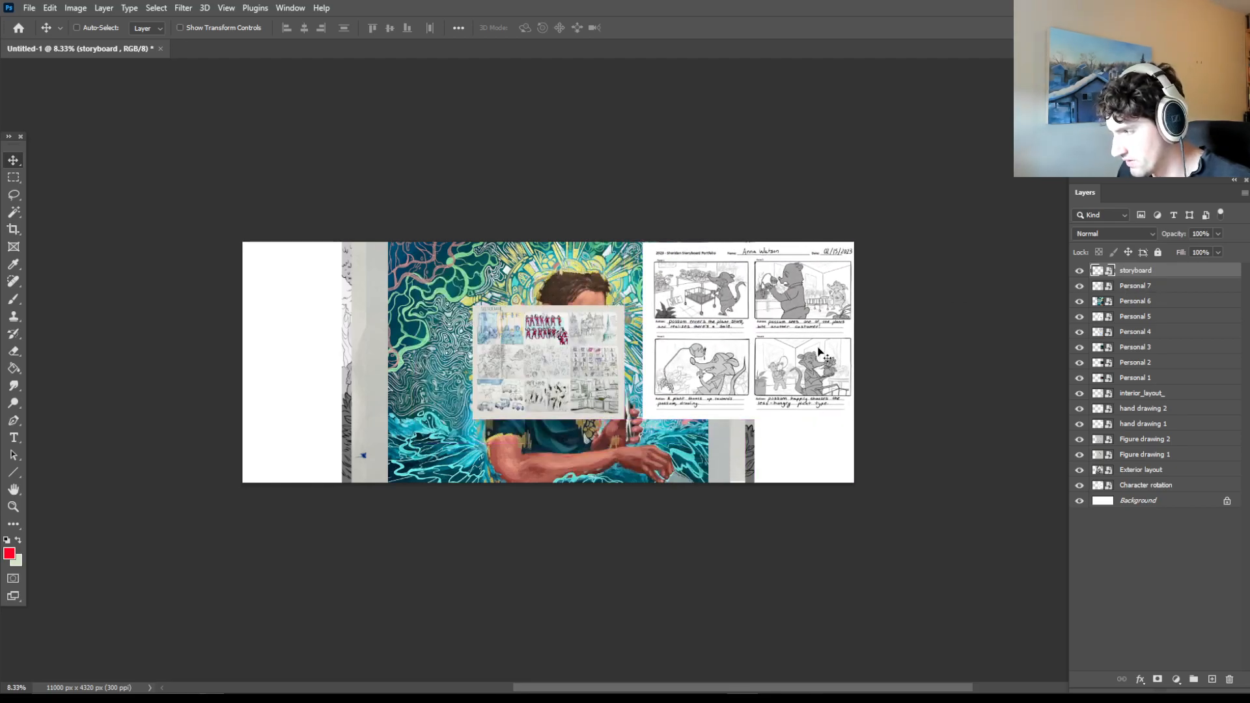
{"action": "key", "text": "ctrl+t"}
{"action": "left_click_drag", "start_coordinate": [643, 420], "coordinate": [725, 360]}
{"action": "key", "text": "Return"}
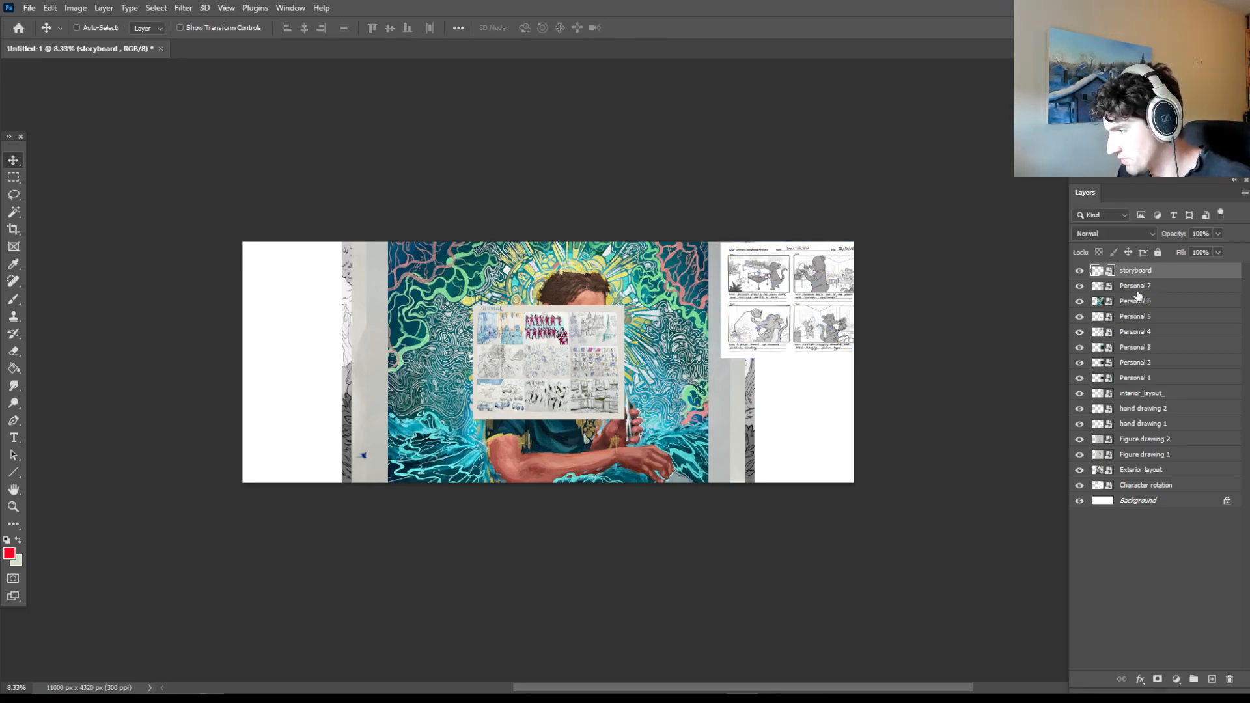
Scale the layers from Personal 7 down to Character rotation to 35.9% in the top-left corner
{"action": "left_click", "coordinate": [1138, 291]}
{"action": "left_click", "coordinate": [1145, 485], "text": "shift"}
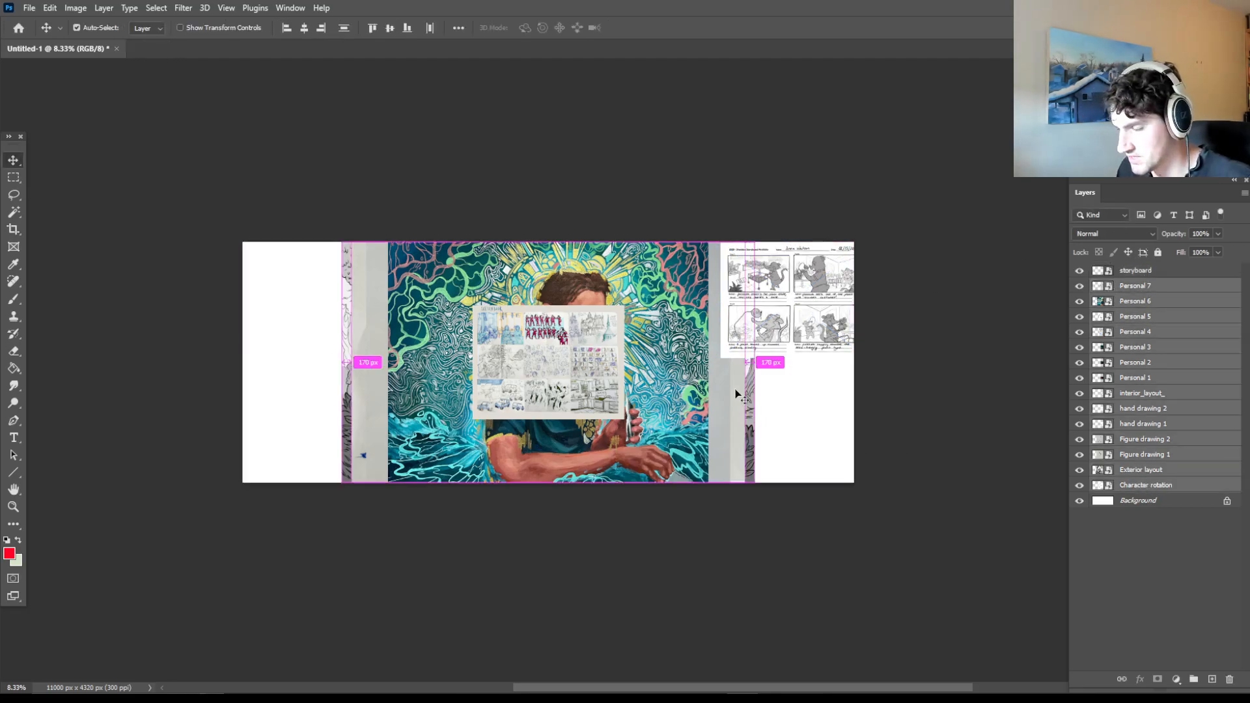
{"action": "key", "text": "ctrl+t"}
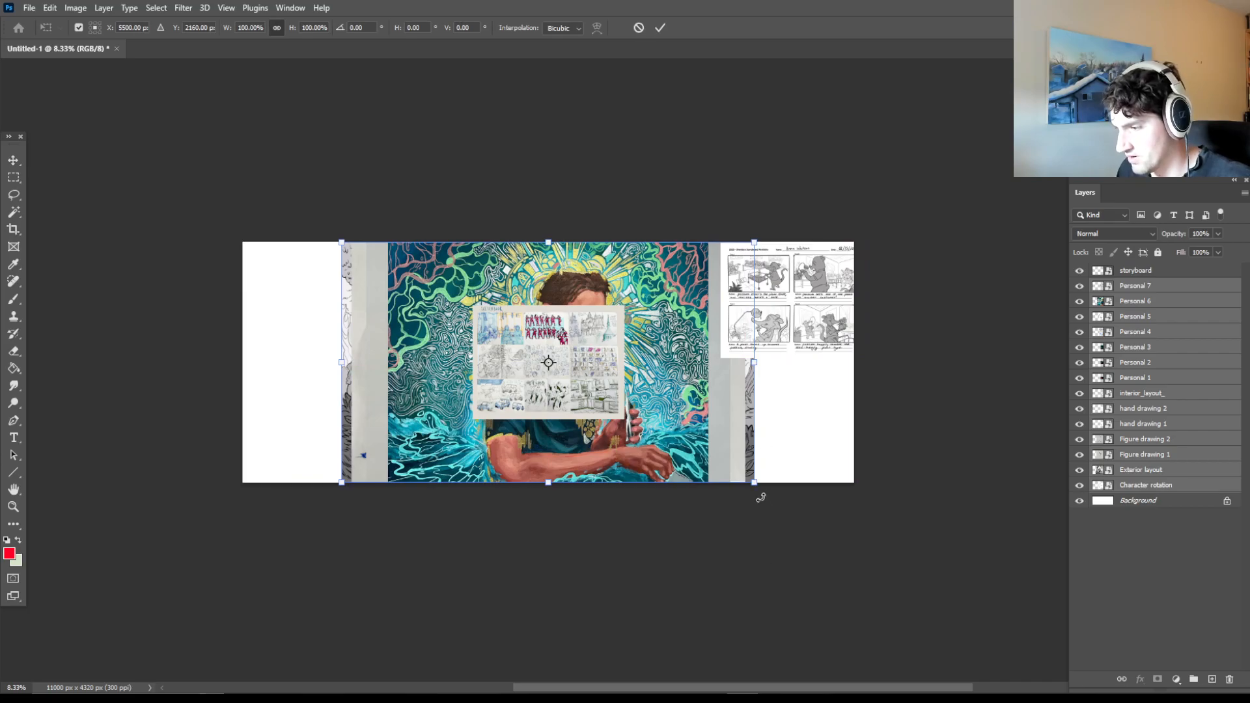
{"action": "left_click_drag", "start_coordinate": [754, 483], "coordinate": [458, 386]}
{"action": "left_click_drag", "start_coordinate": [383, 311], "coordinate": [479, 320]}
{"action": "key", "text": "Return"}
{"action": "key", "text": "ctrl+z"}
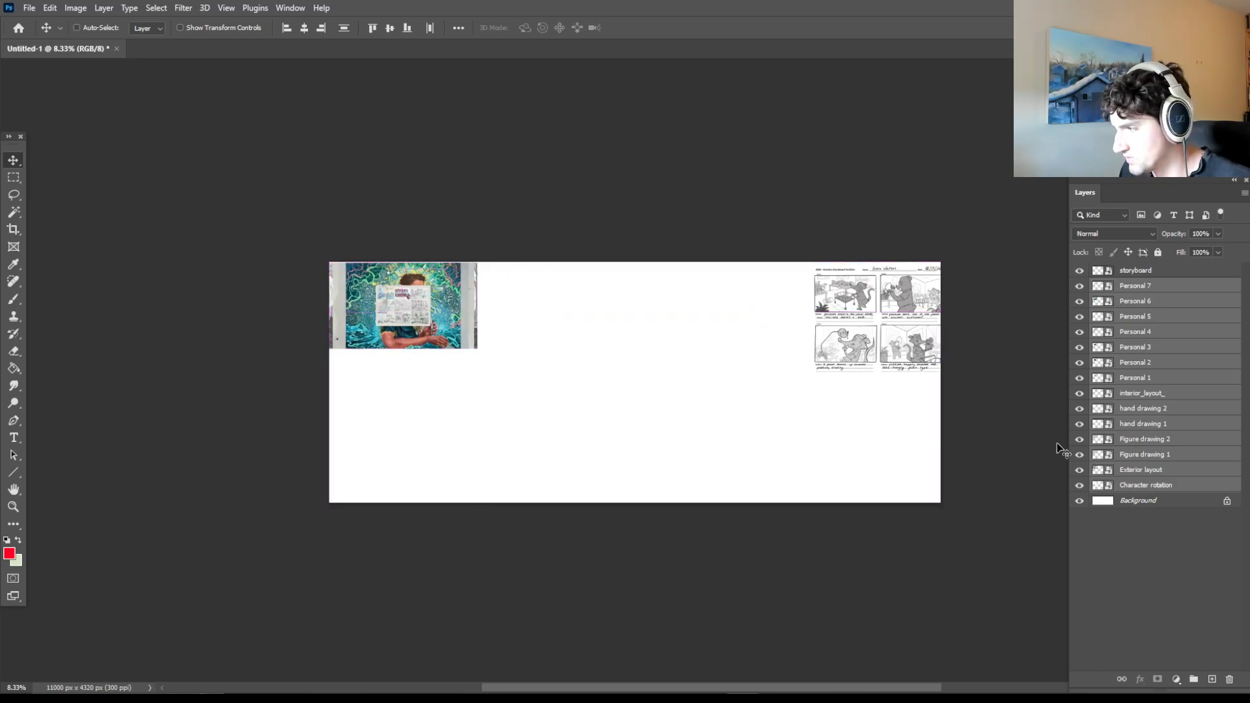
Spread the artworks around the canvas: Personal sheets, castle, interior layout, hand drawings and figure drawings
{"action": "left_click", "coordinate": [1137, 273]}
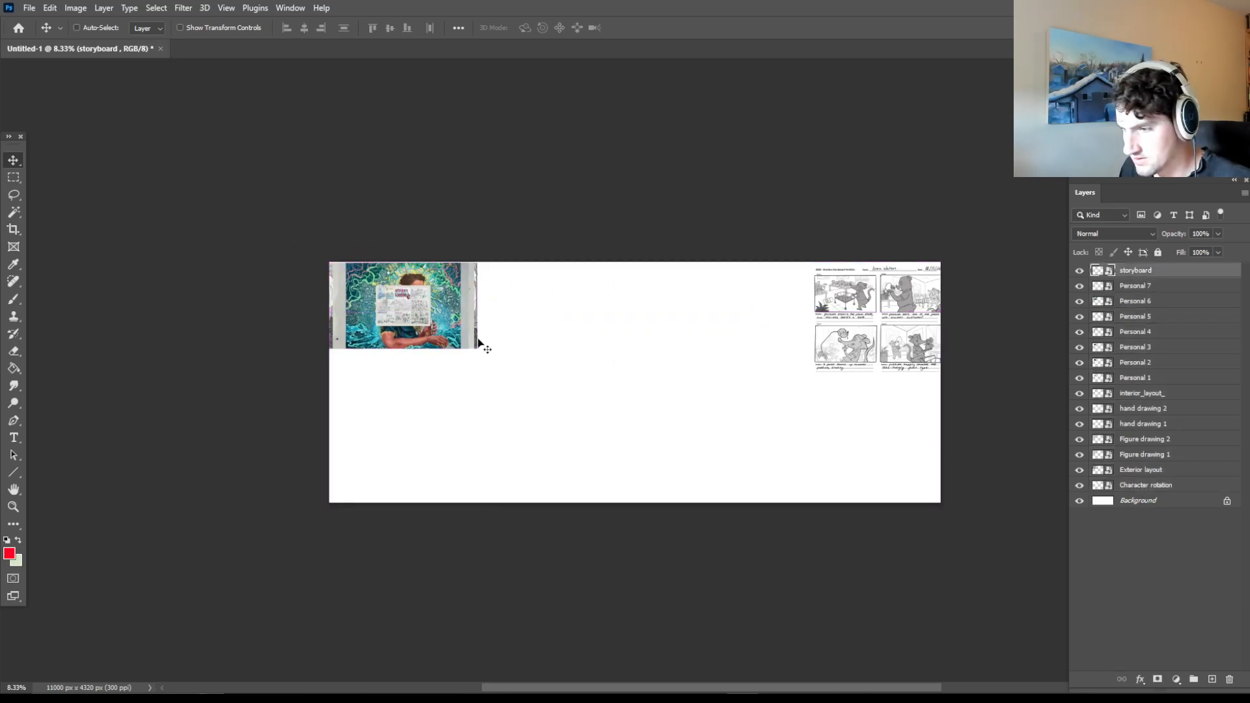
{"action": "mouse_move", "coordinate": [412, 309]}
{"action": "left_mouse_down"}
{"action": "mouse_move", "coordinate": [521, 355]}
{"action": "mouse_move", "coordinate": [498, 391]}
{"action": "mouse_move", "coordinate": [554, 310]}
{"action": "left_mouse_up"}
{"action": "mouse_move", "coordinate": [382, 307]}
{"action": "left_mouse_down"}
{"action": "mouse_move", "coordinate": [500, 427]}
{"action": "mouse_move", "coordinate": [443, 378]}
{"action": "mouse_move", "coordinate": [400, 475]}
{"action": "left_mouse_up"}
{"action": "left_click_drag", "start_coordinate": [412, 335], "coordinate": [695, 386]}
{"action": "left_click_drag", "start_coordinate": [417, 302], "coordinate": [739, 439]}
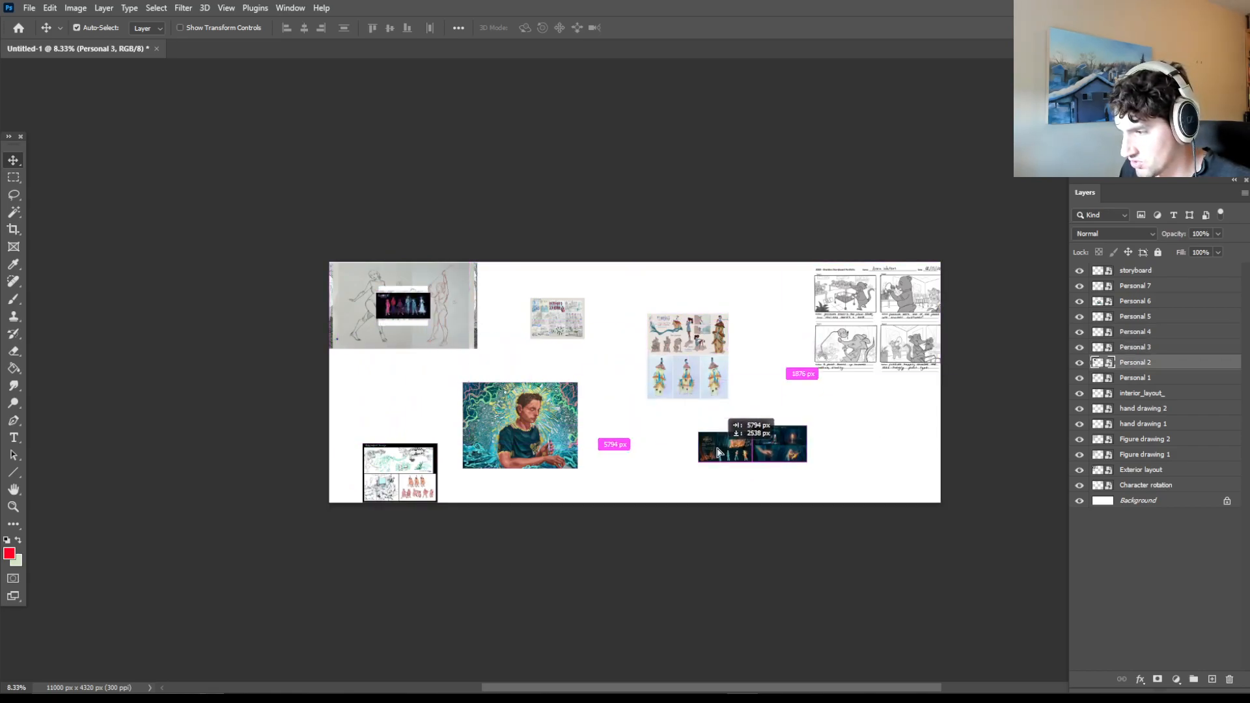
{"action": "mouse_move", "coordinate": [441, 324]}
{"action": "left_mouse_down"}
{"action": "mouse_move", "coordinate": [890, 480]}
{"action": "mouse_move", "coordinate": [914, 458]}
{"action": "mouse_move", "coordinate": [870, 475]}
{"action": "left_mouse_up"}
{"action": "left_click_drag", "start_coordinate": [391, 310], "coordinate": [641, 287]}
{"action": "left_click_drag", "start_coordinate": [412, 307], "coordinate": [355, 383]}
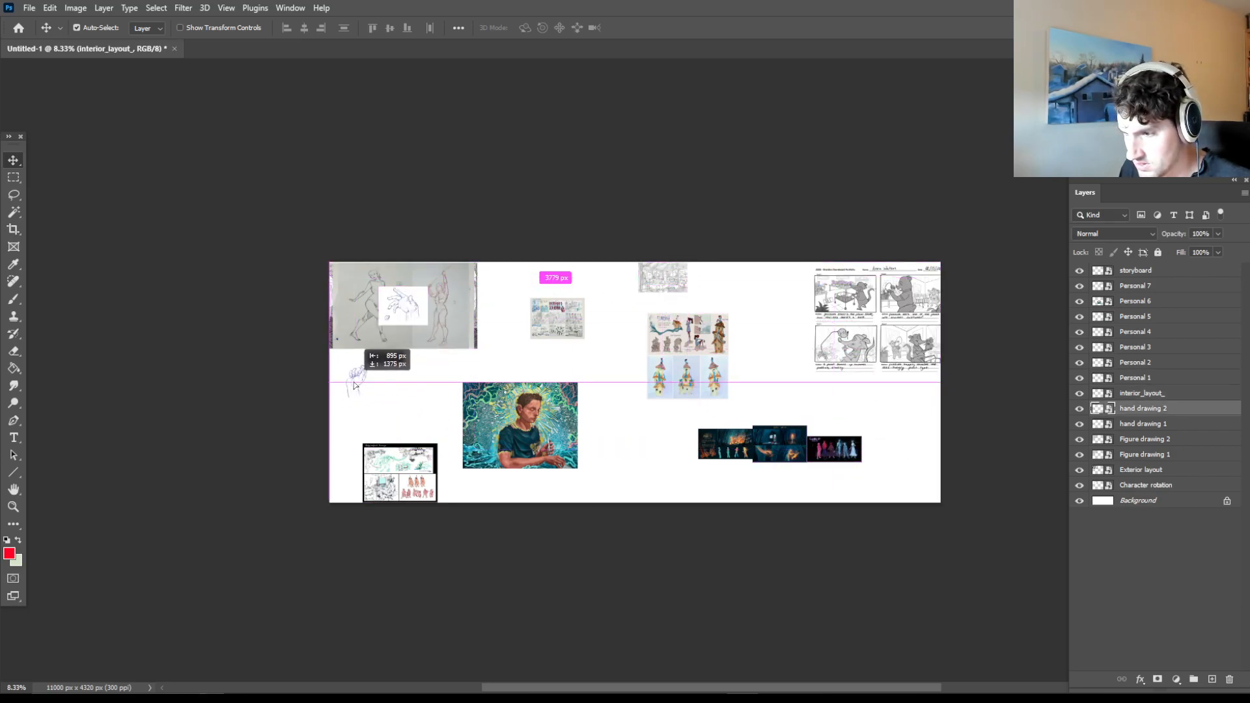
{"action": "left_click", "coordinate": [412, 306]}
{"action": "mouse_move", "coordinate": [412, 304]}
{"action": "left_mouse_down"}
{"action": "mouse_move", "coordinate": [409, 384]}
{"action": "mouse_move", "coordinate": [647, 420]}
{"action": "mouse_move", "coordinate": [646, 474]}
{"action": "left_mouse_up"}
{"action": "mouse_move", "coordinate": [465, 330]}
{"action": "left_mouse_down"}
{"action": "mouse_move", "coordinate": [694, 354]}
{"action": "mouse_move", "coordinate": [913, 461]}
{"action": "mouse_move", "coordinate": [926, 453]}
{"action": "left_mouse_up"}
{"action": "mouse_move", "coordinate": [405, 300]}
{"action": "left_mouse_down"}
{"action": "mouse_move", "coordinate": [765, 304]}
{"action": "mouse_move", "coordinate": [376, 313]}
{"action": "mouse_move", "coordinate": [352, 340]}
{"action": "mouse_move", "coordinate": [413, 333]}
{"action": "mouse_move", "coordinate": [417, 311]}
{"action": "mouse_move", "coordinate": [428, 315]}
{"action": "mouse_move", "coordinate": [357, 281]}
{"action": "mouse_move", "coordinate": [365, 309]}
{"action": "mouse_move", "coordinate": [420, 317]}
{"action": "mouse_move", "coordinate": [485, 362]}
{"action": "mouse_move", "coordinate": [474, 356]}
{"action": "left_mouse_up"}
Enlarge the Character rotation sketch, the hand sketch and hand drawing 1 beside the fist sketch
{"action": "key", "text": "ctrl+t"}
{"action": "key", "text": "Return"}
{"action": "mouse_move", "coordinate": [359, 377]}
{"action": "left_mouse_down"}
{"action": "mouse_move", "coordinate": [419, 440]}
{"action": "mouse_move", "coordinate": [549, 313]}
{"action": "mouse_move", "coordinate": [622, 375]}
{"action": "mouse_move", "coordinate": [391, 385]}
{"action": "mouse_move", "coordinate": [572, 355]}
{"action": "mouse_move", "coordinate": [610, 389]}
{"action": "left_mouse_up"}
{"action": "key", "text": "ctrl+t"}
{"action": "key", "text": "Return"}
{"action": "key", "text": "ctrl+t"}
{"action": "mouse_move", "coordinate": [577, 376]}
{"action": "left_mouse_down"}
{"action": "mouse_move", "coordinate": [605, 317]}
{"action": "mouse_move", "coordinate": [648, 345]}
{"action": "left_mouse_up"}
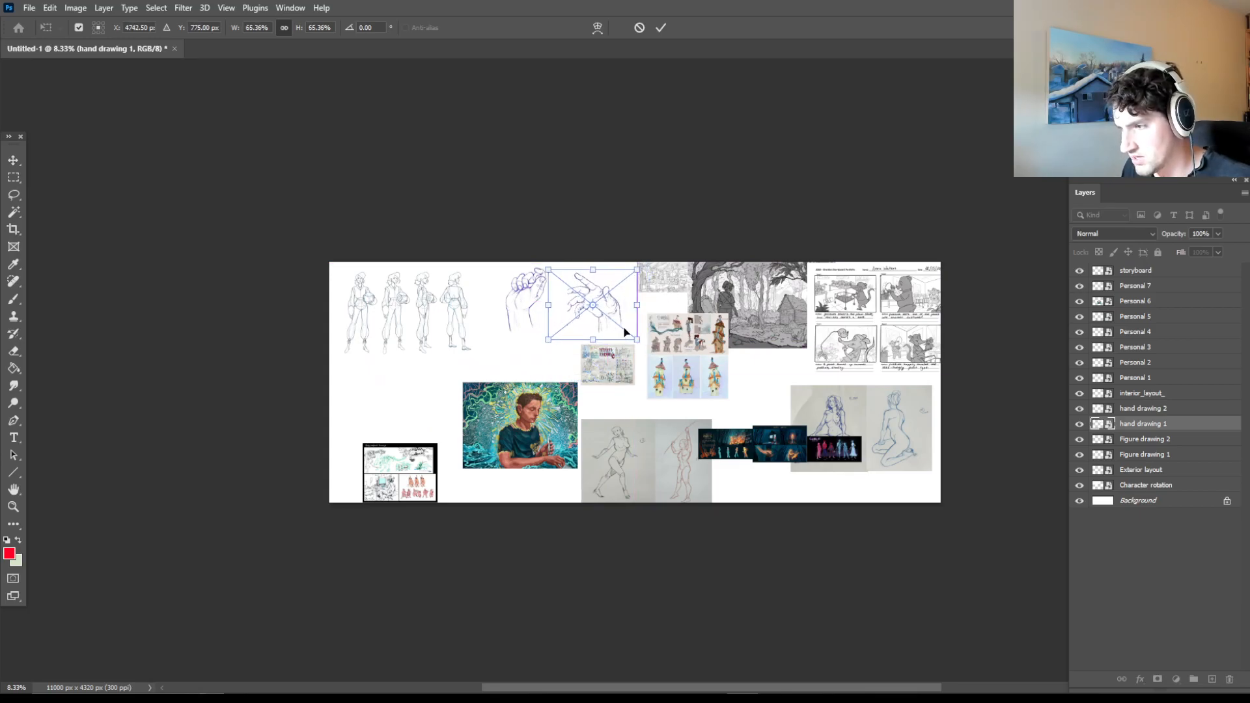
{"action": "key", "text": "Return"}
Enlarge the interior layout at the left edge, move the portrait down, and shrink the forest sketch
{"action": "left_click_drag", "start_coordinate": [659, 287], "coordinate": [576, 340]}
{"action": "key", "text": "ctrl+t"}
{"action": "left_click_drag", "start_coordinate": [641, 314], "coordinate": [399, 412]}
{"action": "key", "text": "Return"}
{"action": "left_click_drag", "start_coordinate": [474, 419], "coordinate": [477, 456]}
{"action": "left_click_drag", "start_coordinate": [737, 292], "coordinate": [490, 388]}
{"action": "key", "text": "ctrl+t"}
{"action": "left_click_drag", "start_coordinate": [588, 446], "coordinate": [560, 428]}
{"action": "key", "text": "Return"}
Resize Personal 7 lower down, enlarge Personal 4 at the top, and shift the storyboard and figure drawings
{"action": "left_click_drag", "start_coordinate": [599, 372], "coordinate": [656, 436]}
{"action": "key", "text": "ctrl+t"}
{"action": "key", "text": "Return"}
{"action": "left_click_drag", "start_coordinate": [670, 373], "coordinate": [734, 359]}
{"action": "key", "text": "ctrl+t"}
{"action": "key", "text": "Return"}
{"action": "left_click_drag", "start_coordinate": [843, 343], "coordinate": [782, 344]}
{"action": "mouse_move", "coordinate": [687, 457]}
{"action": "left_mouse_down"}
{"action": "mouse_move", "coordinate": [760, 444]}
{"action": "mouse_move", "coordinate": [776, 413]}
{"action": "left_mouse_up"}
{"action": "left_click_drag", "start_coordinate": [861, 420], "coordinate": [873, 411]}
{"action": "key", "text": "ctrl+t"}
Shrink both figure drawings together to about 78%
{"action": "key", "text": "Return"}
{"action": "left_click", "coordinate": [1132, 442], "text": "shift"}
{"action": "key", "text": "ctrl+t"}
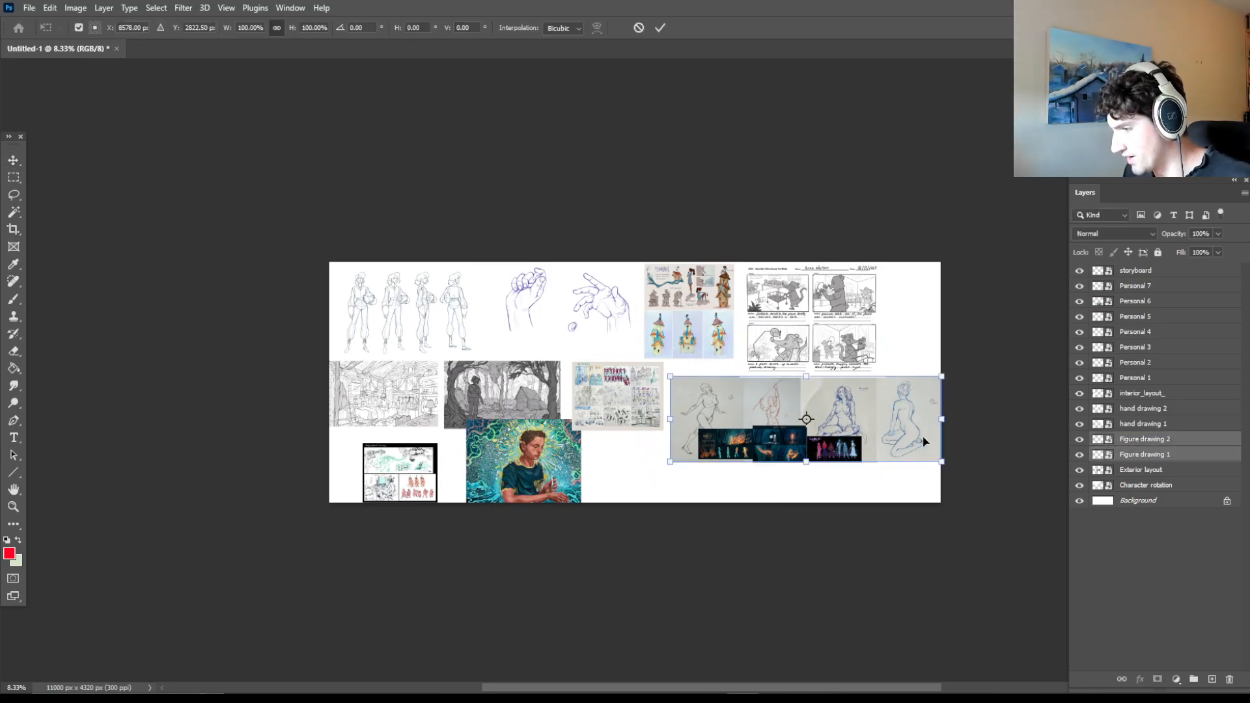
{"action": "left_click_drag", "start_coordinate": [942, 461], "coordinate": [887, 444]}
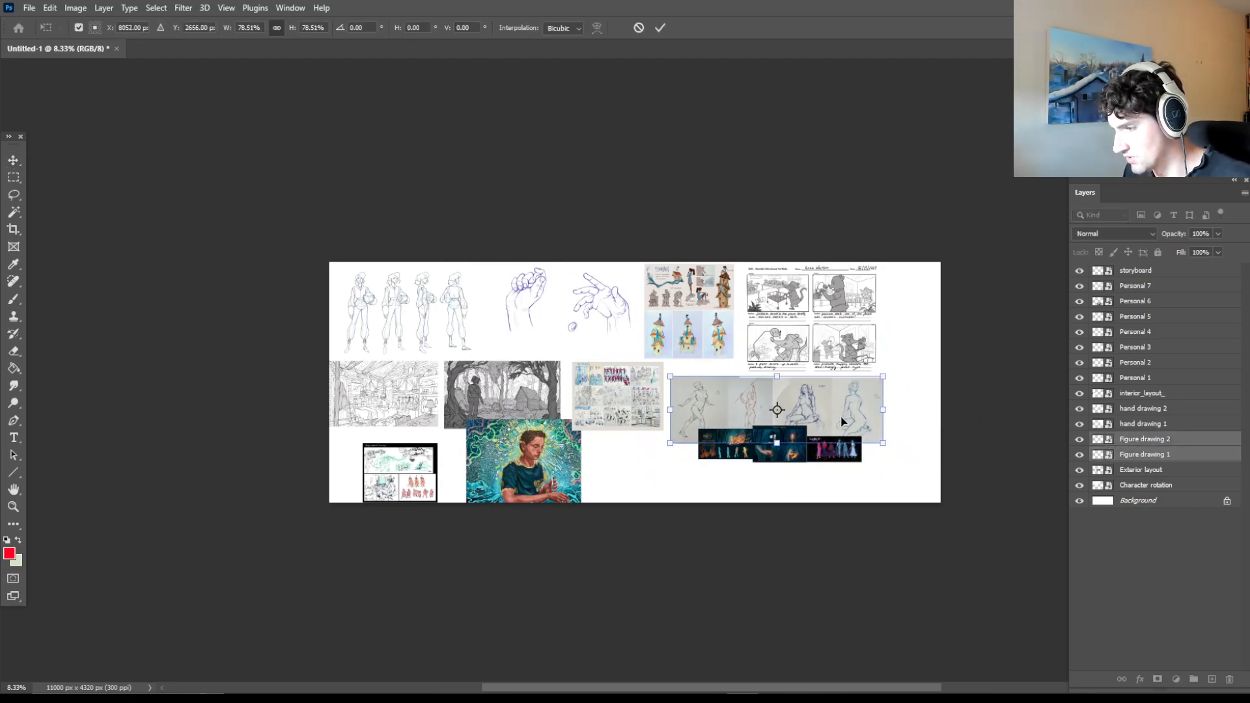
{"action": "key", "text": "Return"}
Enlarge the dark artworks Personal 1, 2 and 3 together and move them to the bottom right
{"action": "left_click", "coordinate": [720, 449], "text": "ctrl"}
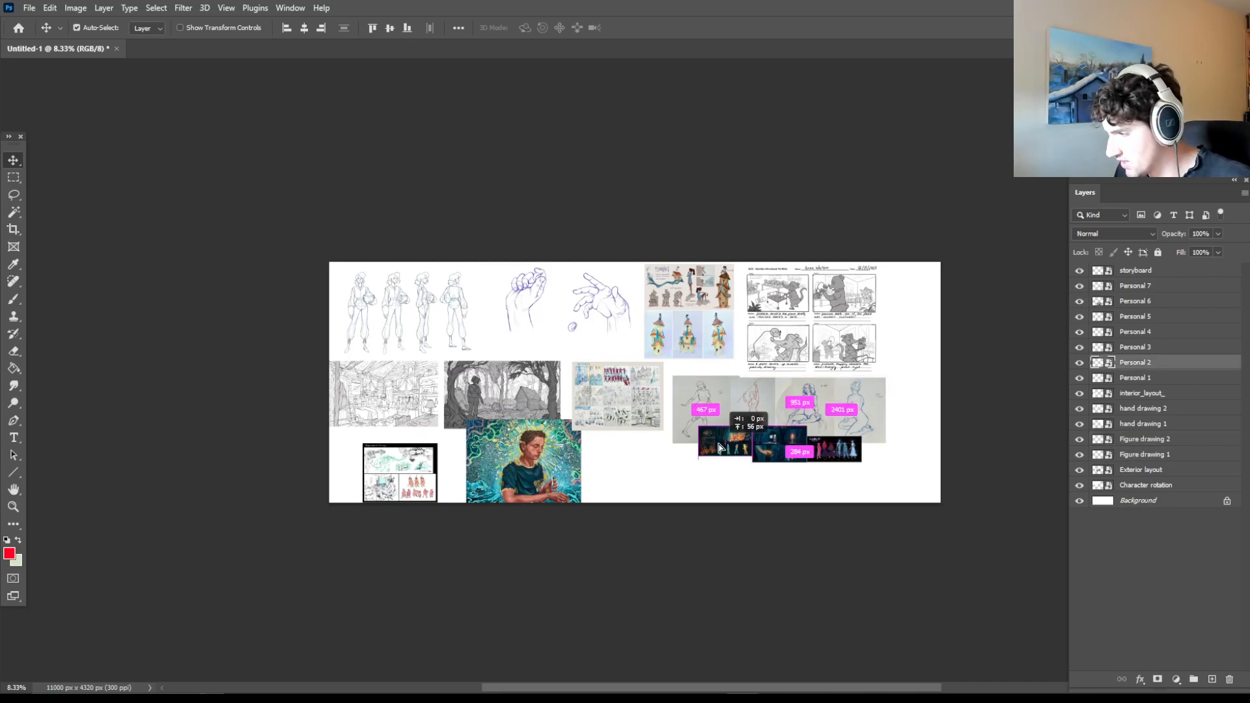
{"action": "left_click", "coordinate": [1136, 349], "text": "shift"}
{"action": "left_click", "coordinate": [1152, 378], "text": "shift"}
{"action": "key", "text": "ctrl+t"}
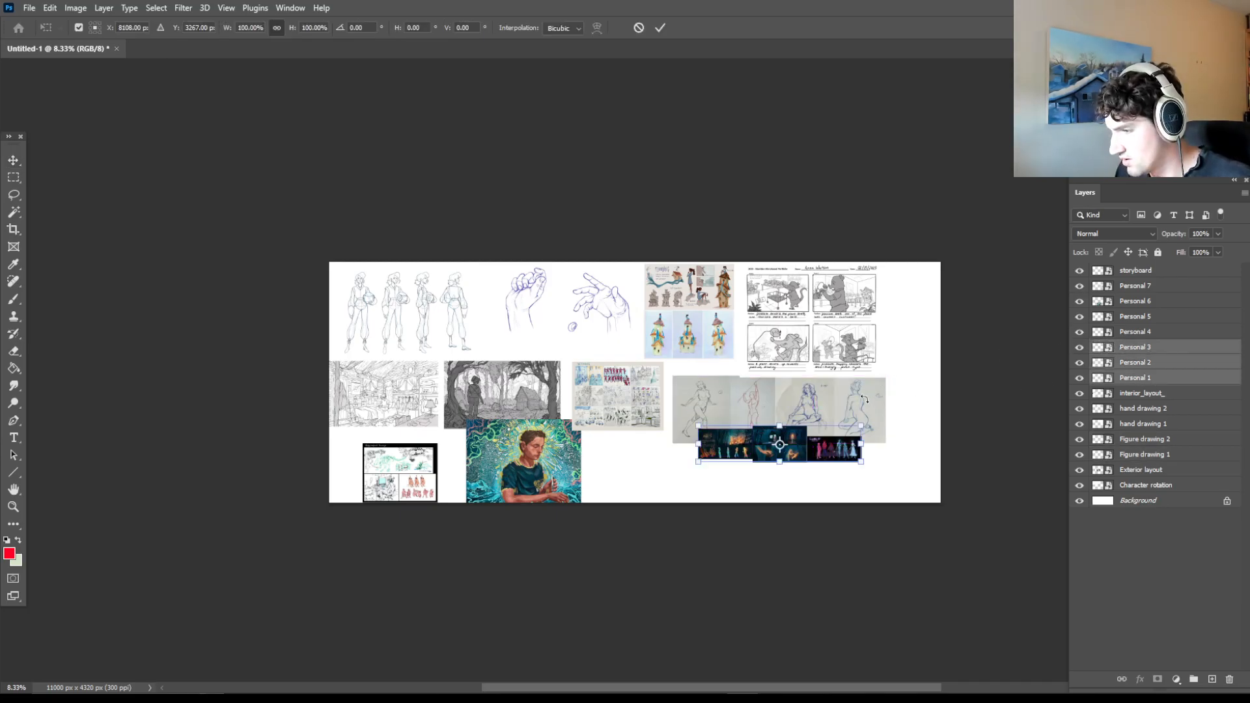
{"action": "left_click_drag", "start_coordinate": [862, 427], "coordinate": [981, 399]}
{"action": "left_click_drag", "start_coordinate": [922, 445], "coordinate": [858, 489]}
{"action": "left_click_drag", "start_coordinate": [918, 443], "coordinate": [924, 441]}
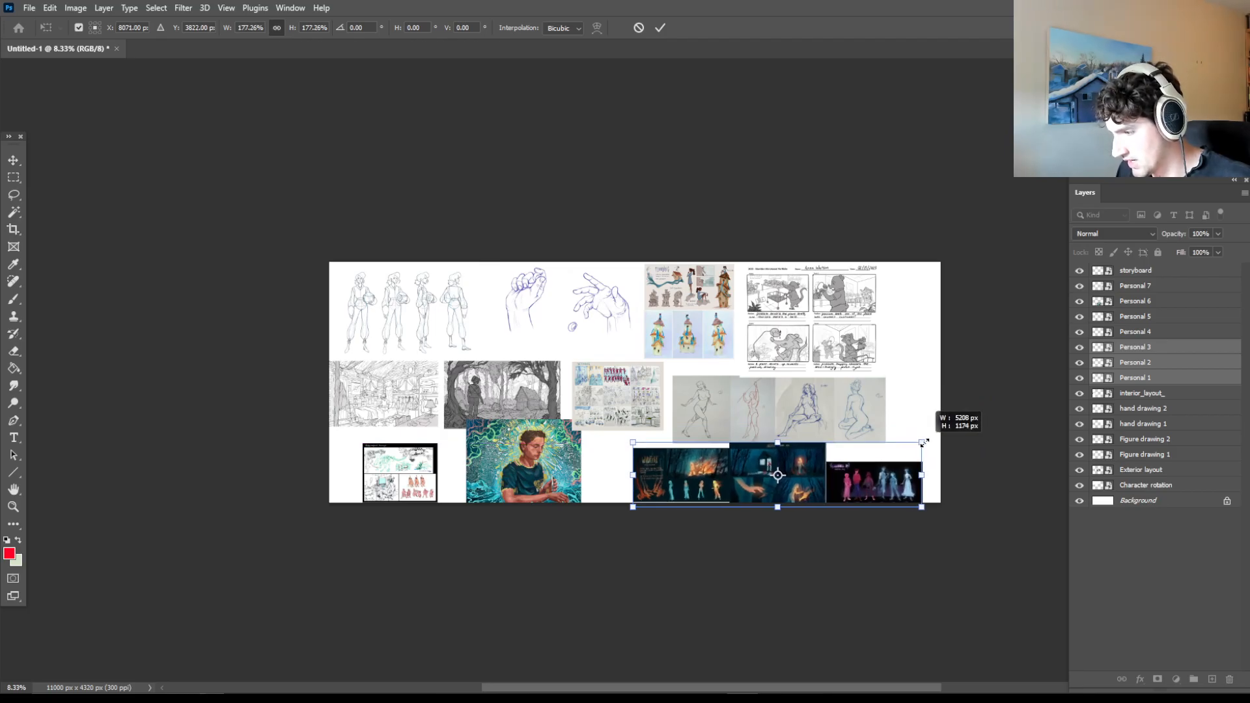
{"action": "key", "text": "Return"}
Stretch the bottom-right dark artwork out to the canvas edge
{"action": "left_click", "coordinate": [1091, 424]}
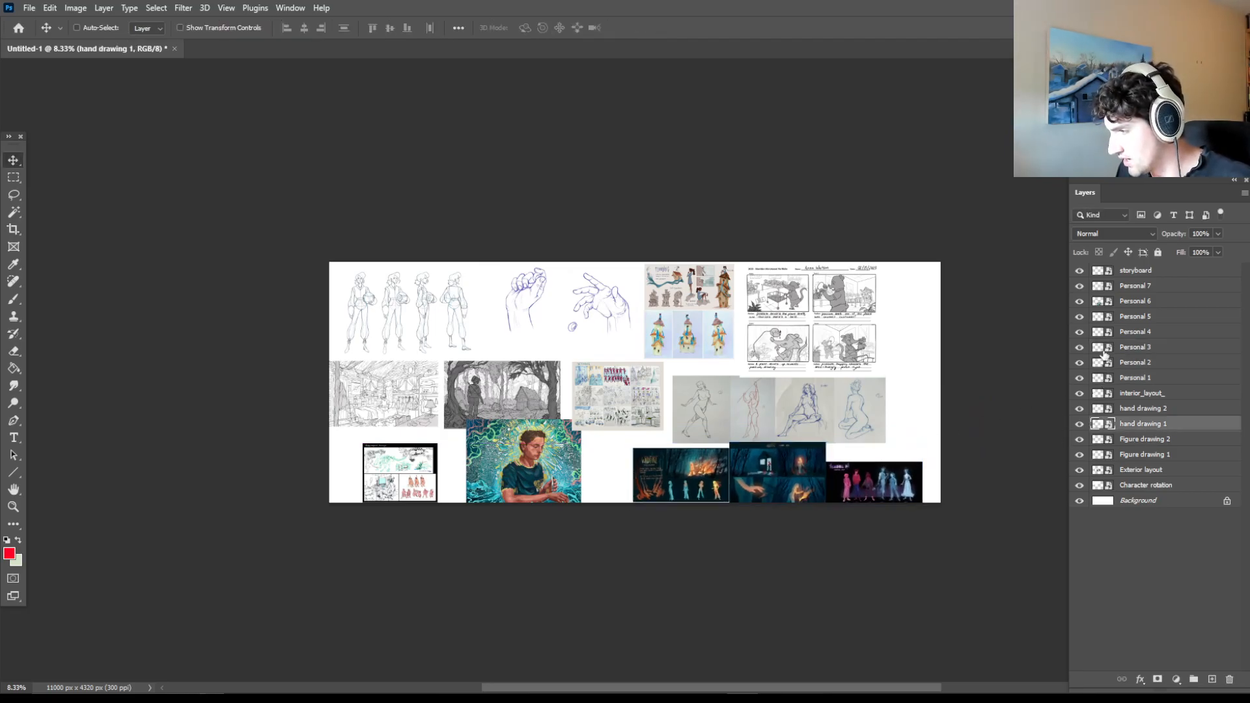
{"action": "left_click", "coordinate": [877, 490]}
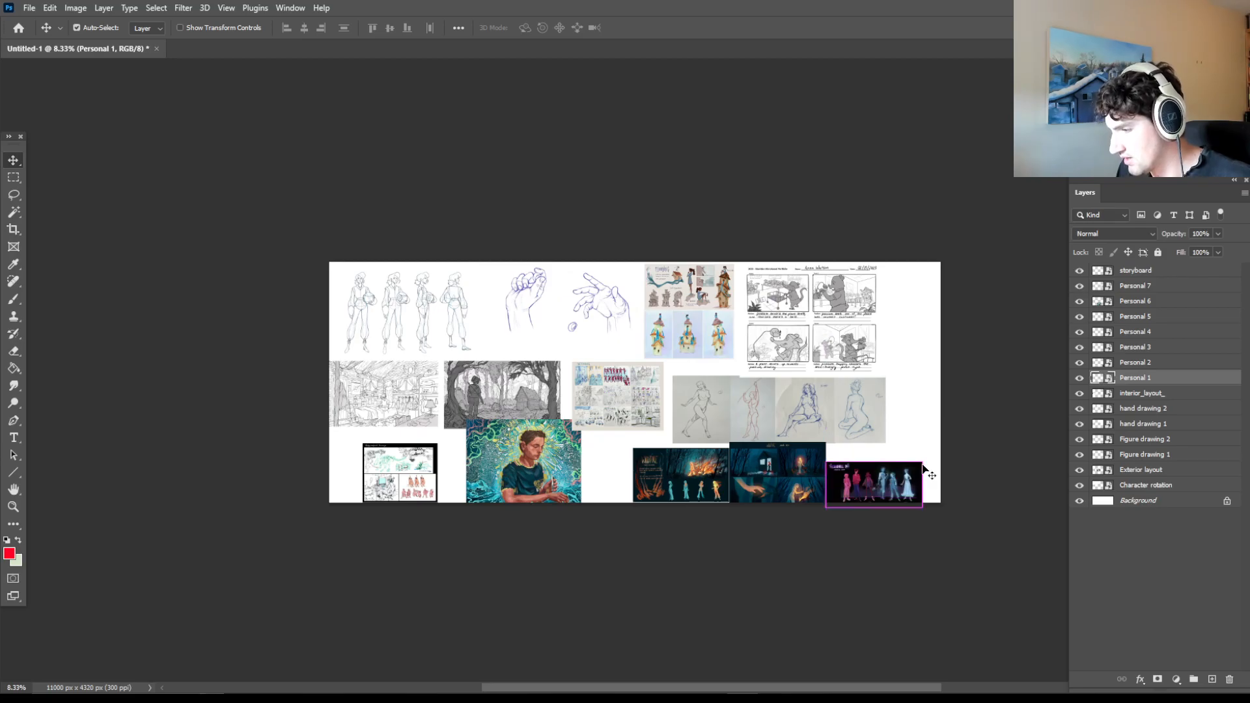
{"action": "key", "text": "ctrl+t"}
{"action": "mouse_move", "coordinate": [923, 462]}
{"action": "left_mouse_down"}
{"action": "mouse_move", "coordinate": [948, 456]}
{"action": "mouse_move", "coordinate": [941, 447]}
{"action": "left_mouse_up"}
{"action": "key", "text": "Return"}
Move and resize the portrait painting, then fit the storyboard sheet beside it in the bottom row
{"action": "left_click_drag", "start_coordinate": [510, 491], "coordinate": [538, 502]}
{"action": "key", "text": "ctrl+t"}
{"action": "key", "text": "Return"}
{"action": "left_click", "coordinate": [423, 468]}
{"action": "left_click_drag", "start_coordinate": [423, 467], "coordinate": [440, 438]}
{"action": "key", "text": "ctrl+t"}
{"action": "key", "text": "Return"}
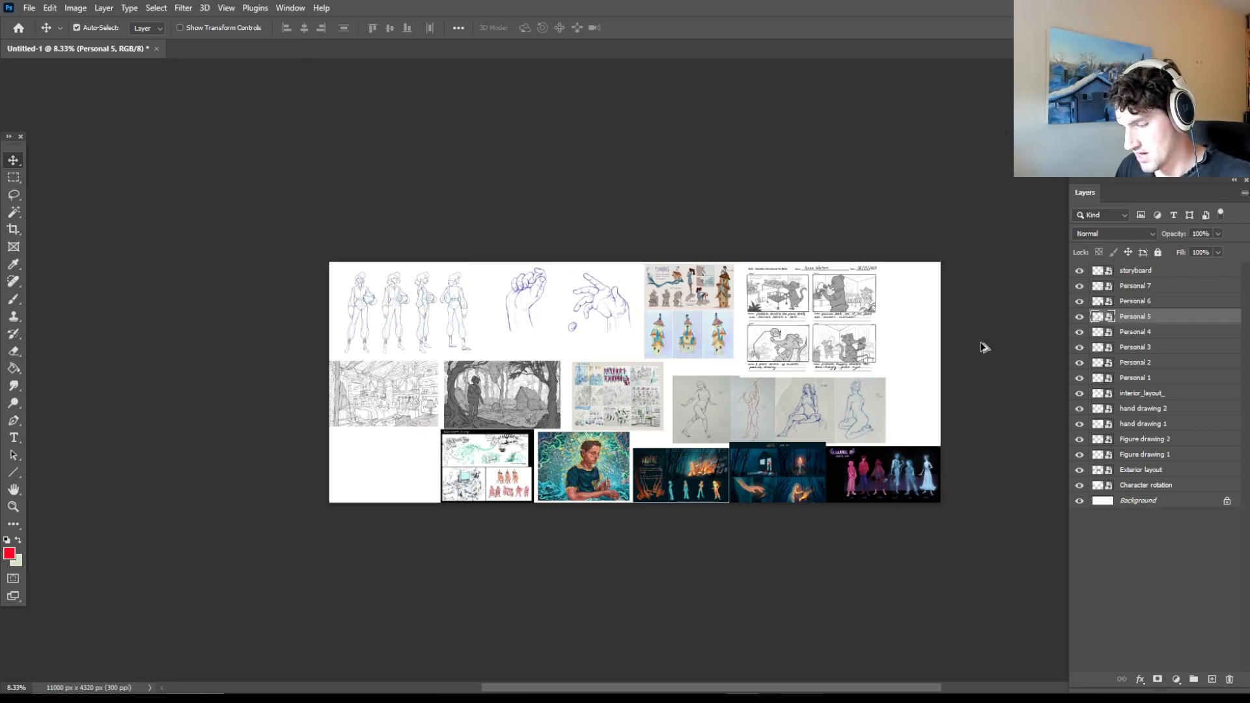
Check the canvas image size (11000 × 4320) and close it unchanged, back on the Move tool
{"action": "key", "text": "ctrl+alt+i"}
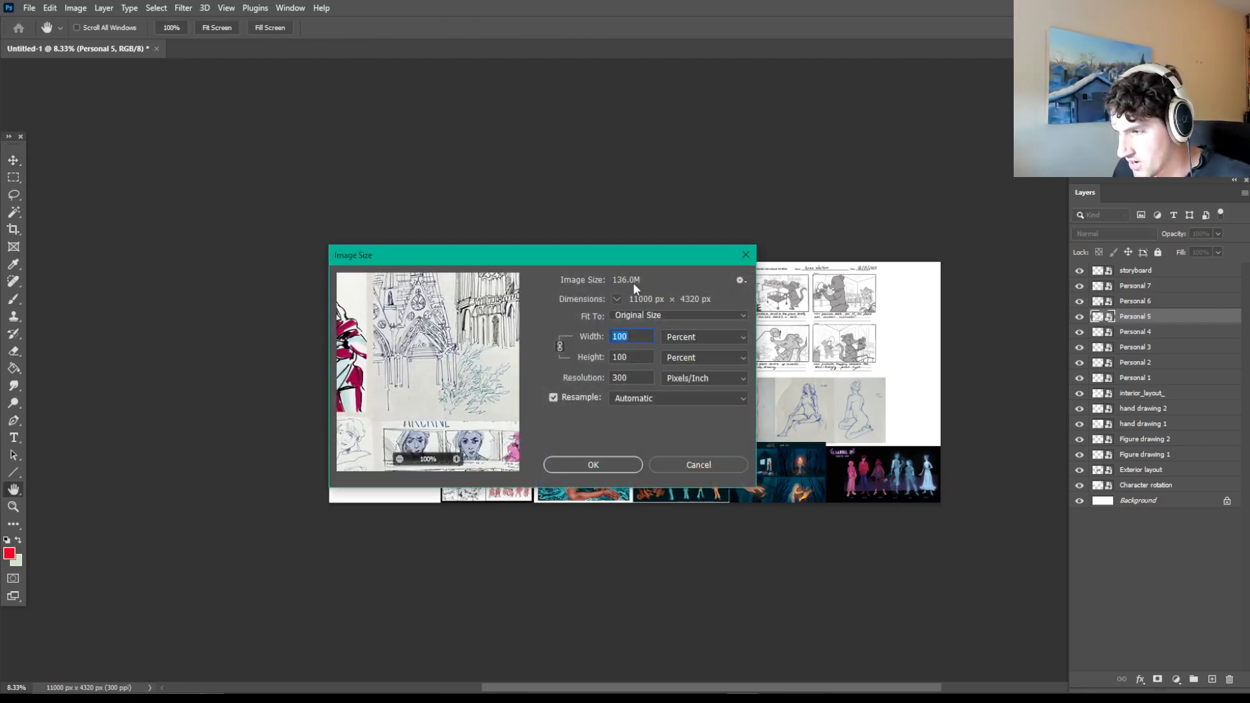
{"action": "key", "text": "Escape"}
{"action": "key", "text": "v"}
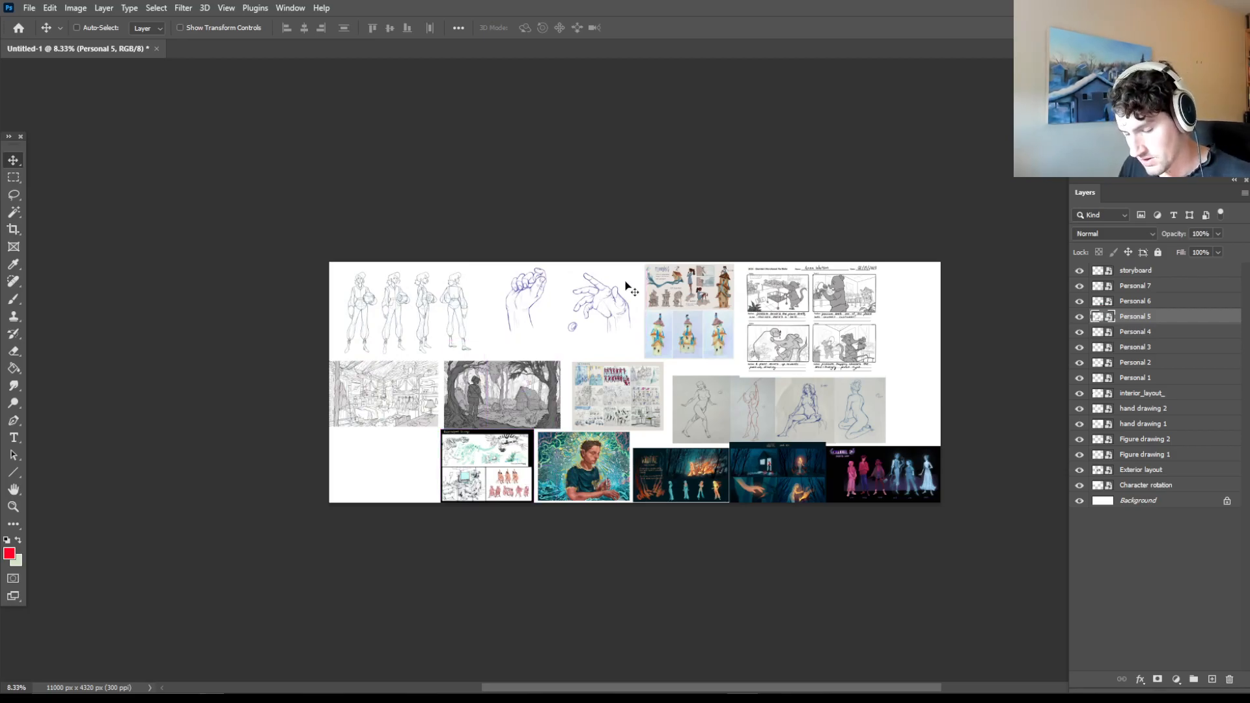
Go to File > Export > Export As for a JPG of the collage
{"action": "left_click", "coordinate": [30, 8]}
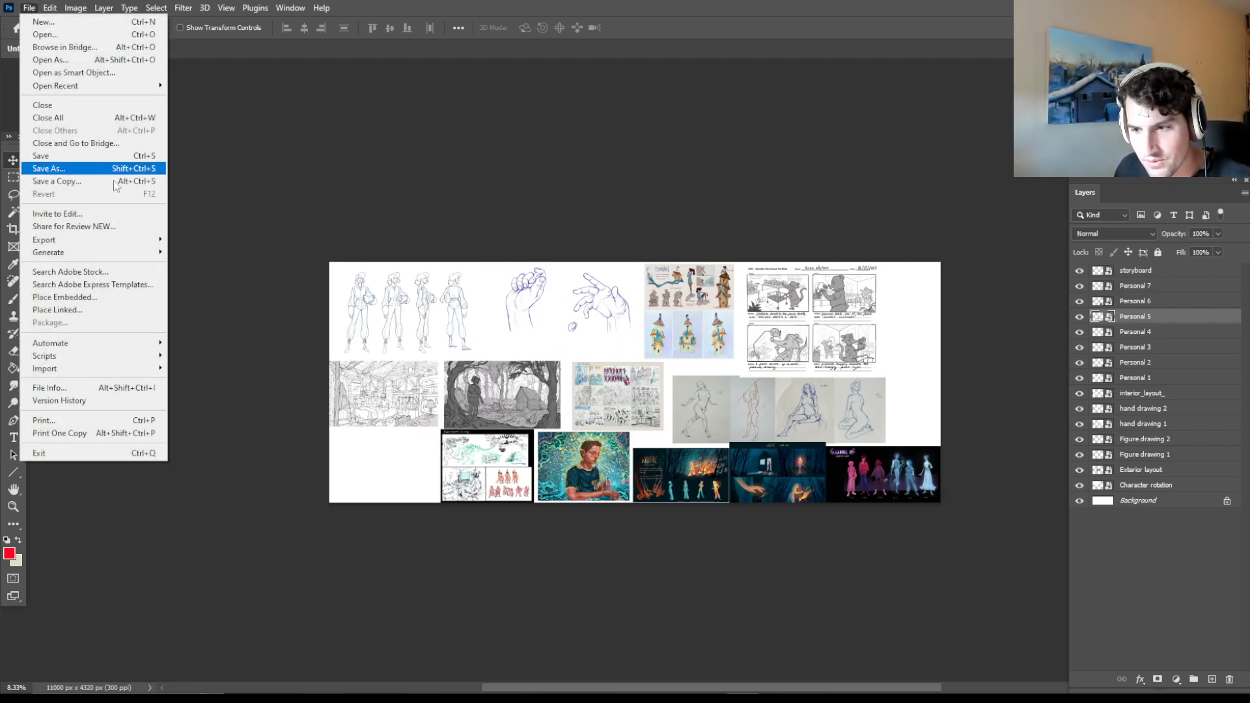
{"action": "mouse_move", "coordinate": [149, 239]}
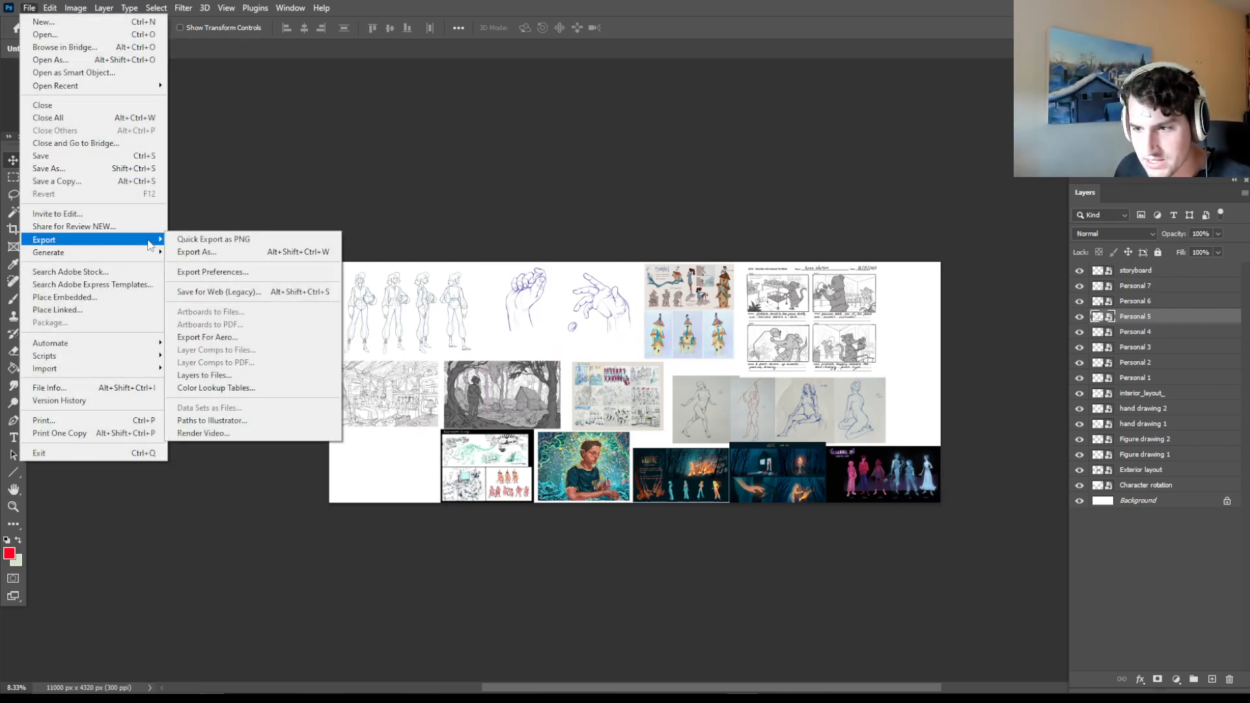
{"action": "left_click", "coordinate": [210, 254]}
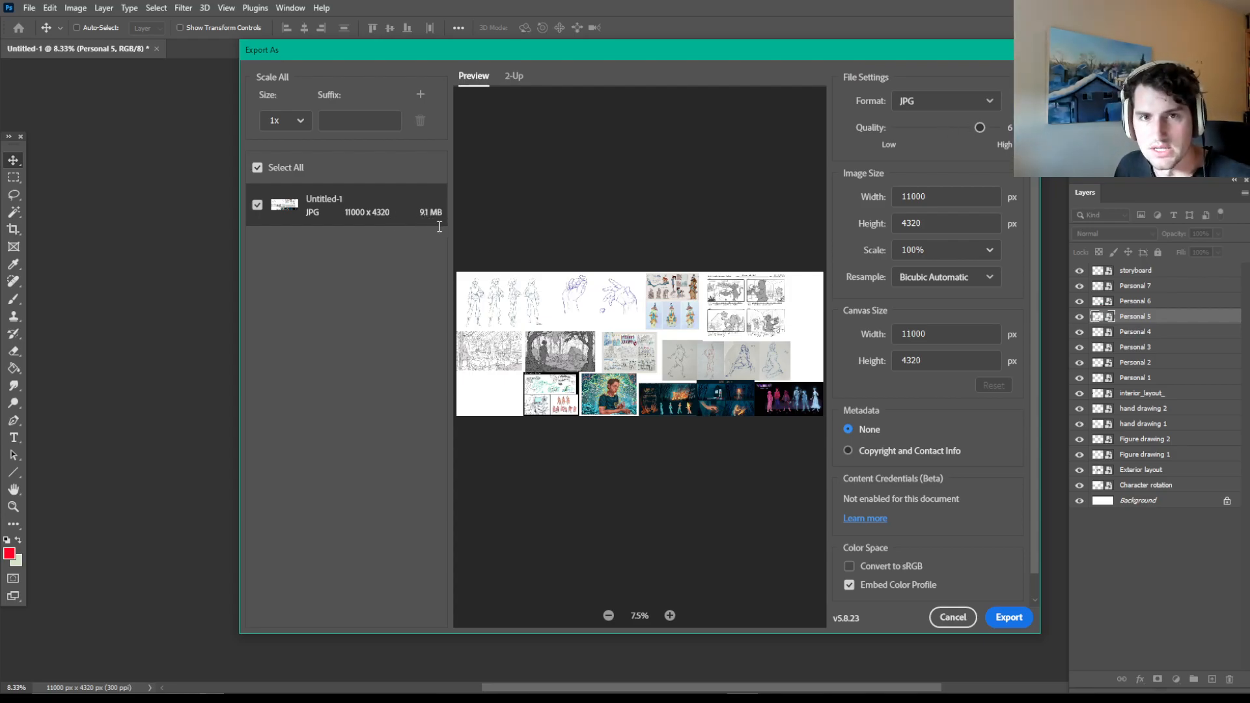
Set the JPG export quality to 6 after trying 5, and proceed to Export
{"action": "left_click_drag", "start_coordinate": [632, 53], "coordinate": [520, 67]}
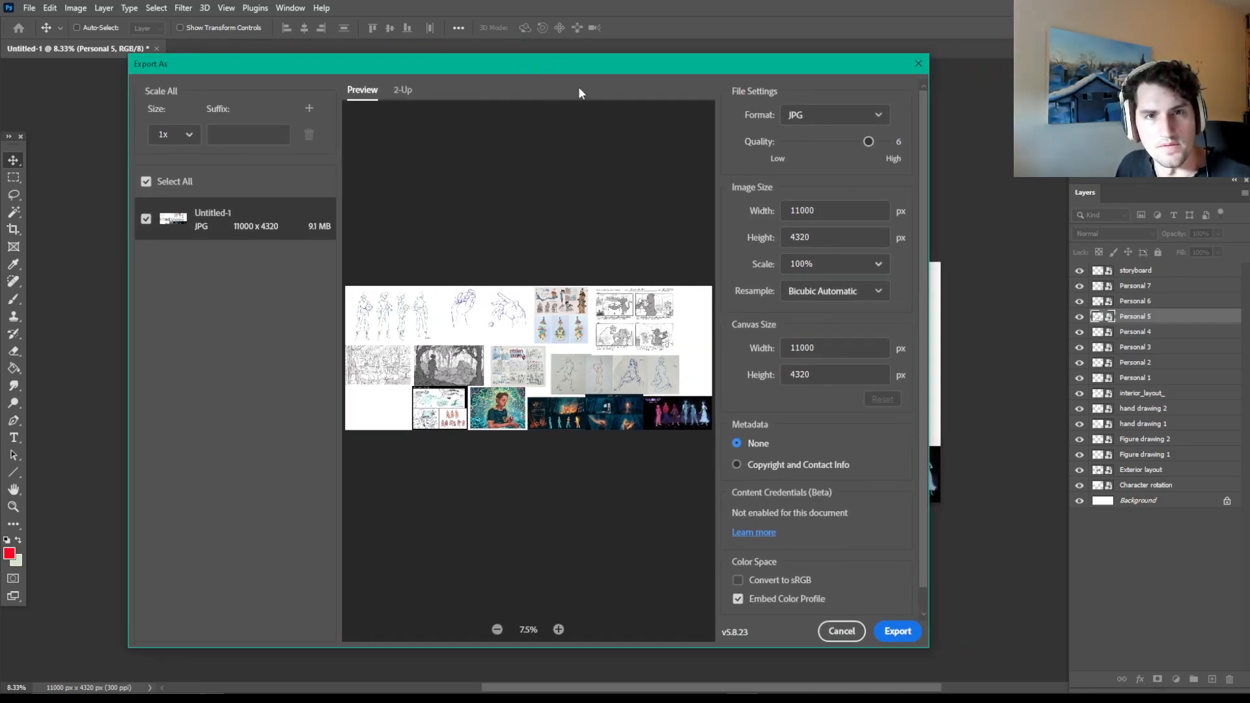
{"action": "left_click_drag", "start_coordinate": [869, 141], "coordinate": [846, 146]}
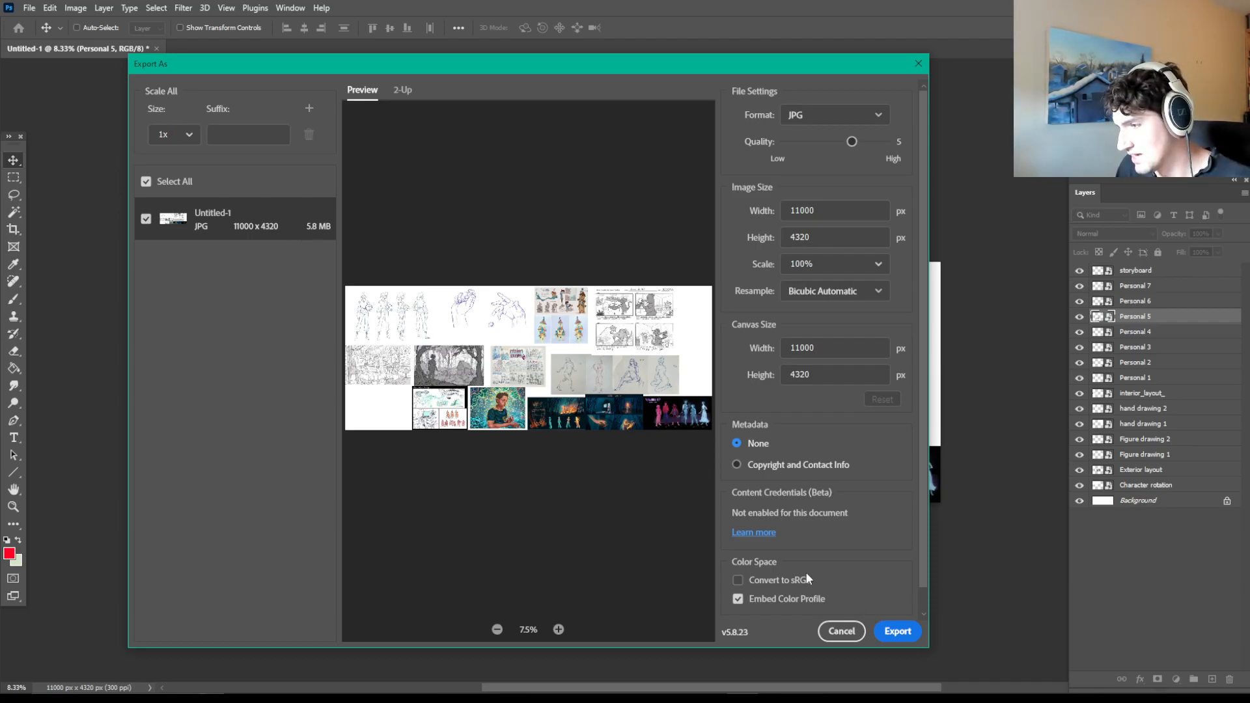
{"action": "left_click", "coordinate": [878, 144]}
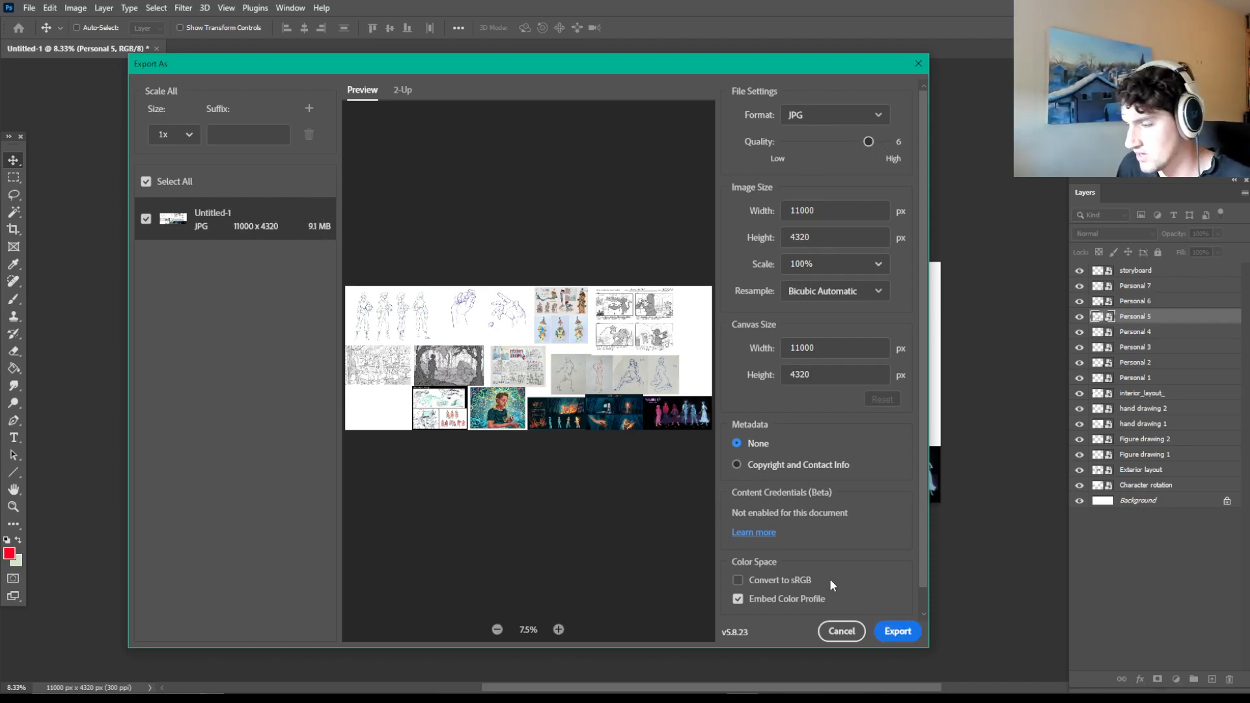
{"action": "left_click", "coordinate": [888, 627]}
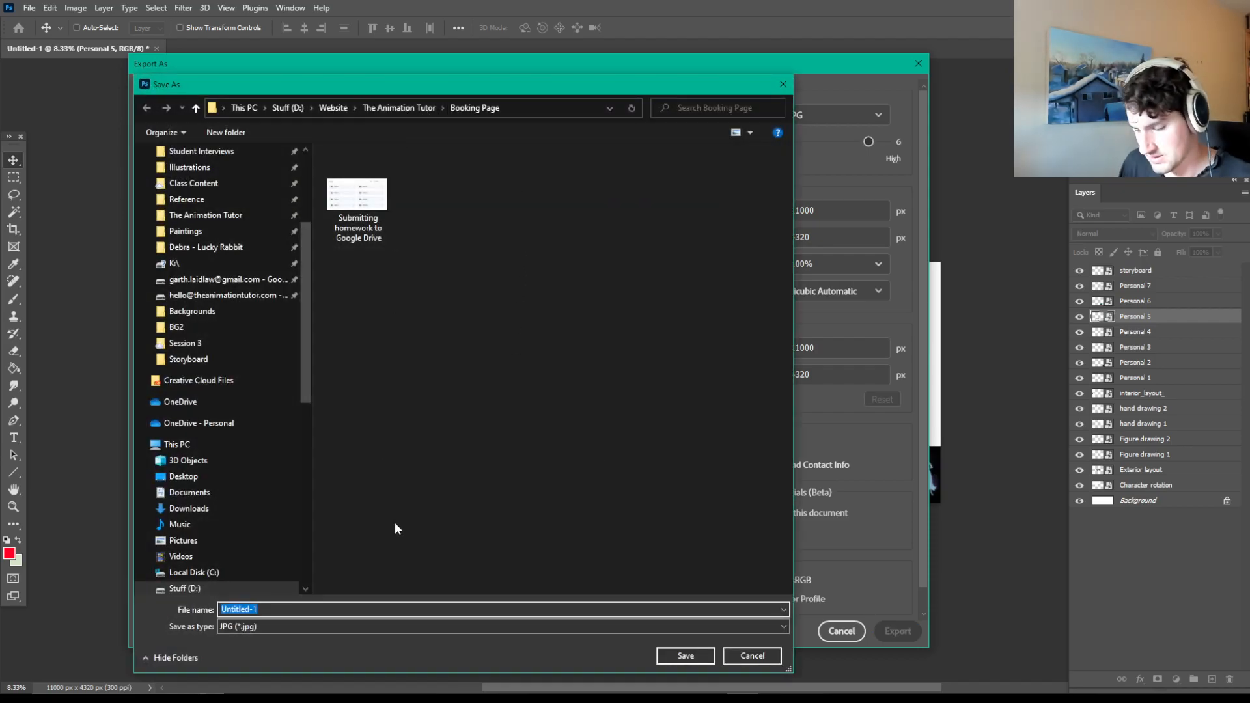
Name the JPG with the artist's name plus 'WBCD FDA - Week 3' and save it in Booking Page
{"action": "type", "text": "My artw"}
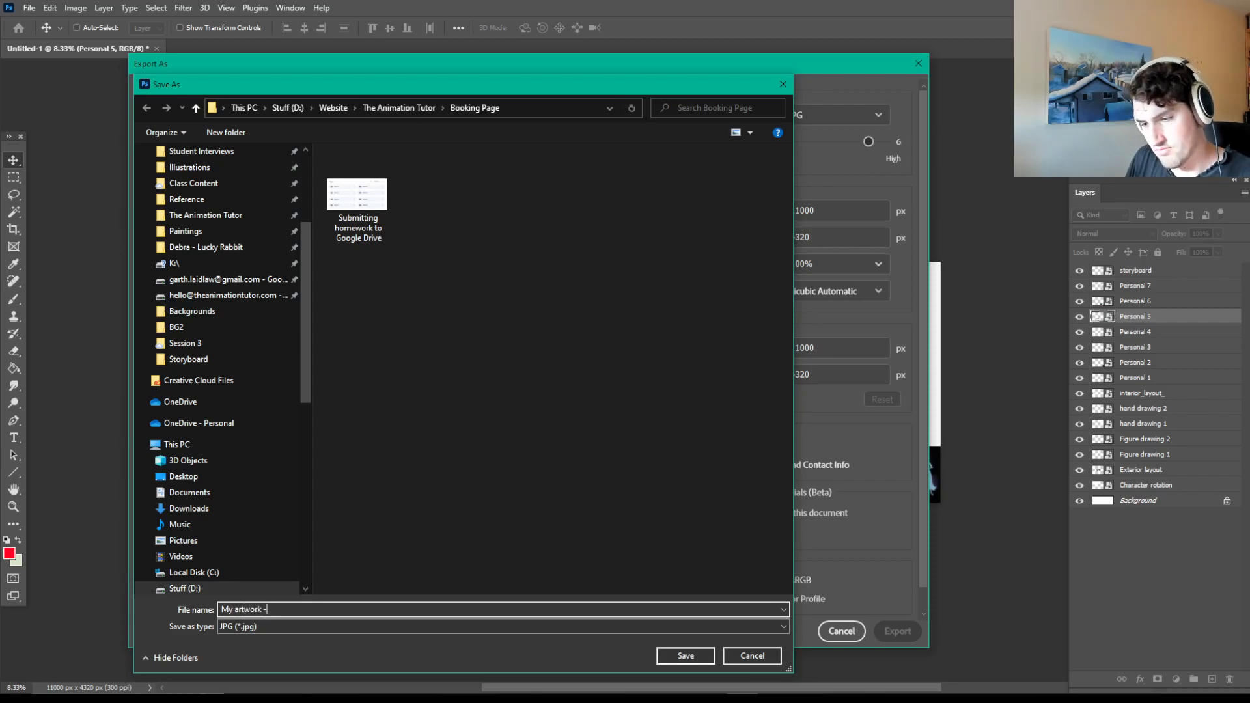
{"action": "type", "text": "ork -"}
{"action": "key", "text": "BackSpace"}
{"action": "key", "text": "BackSpace"}
{"action": "key", "text": "BackSpace"}
{"action": "key", "text": "BackSpace"}
{"action": "key", "text": "BackSpace"}
{"action": "key", "text": "BackSpace"}
{"action": "key", "text": "BackSpace"}
{"action": "key", "text": "BackSpace"}
{"action": "key", "text": "BackSpace"}
{"action": "key", "text": "BackSpace"}
{"action": "key", "text": "BackSpace"}
{"action": "key", "text": "BackSpace"}
{"action": "key", "text": "BackSpace"}
{"action": "type", "text": "Garth Laidlaw - WBCD FDA"}
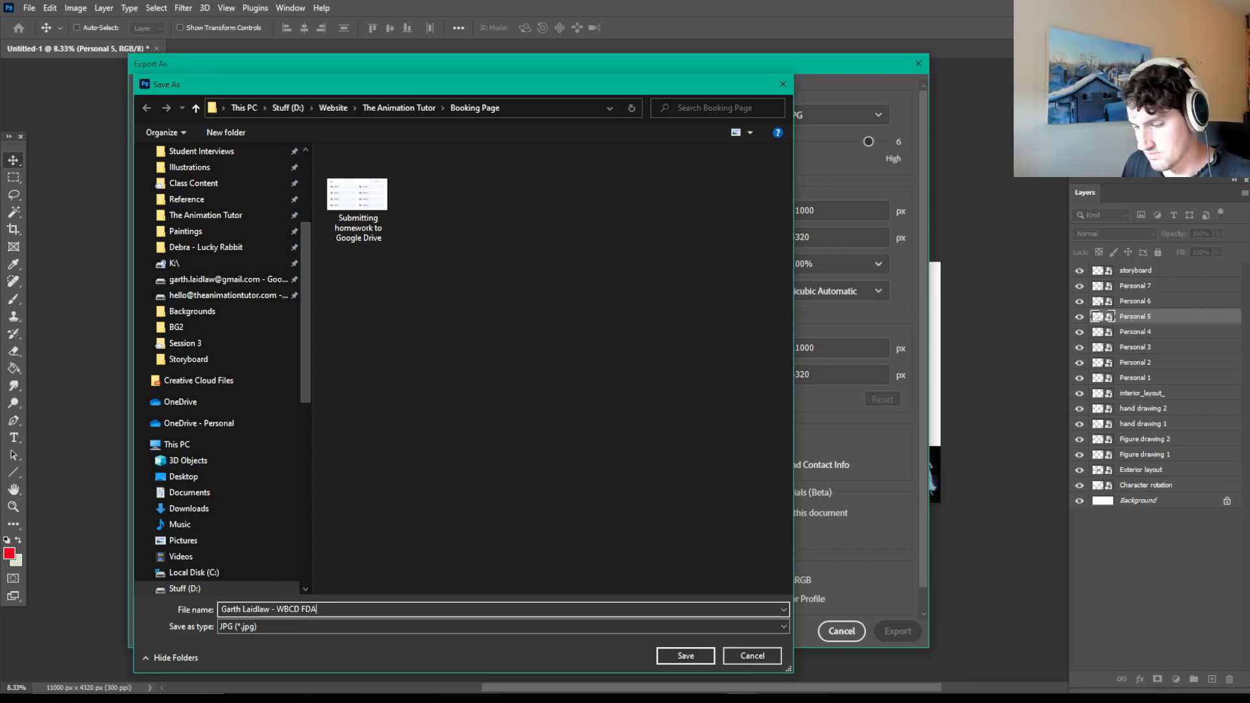
{"action": "type", "text": "- Week"}
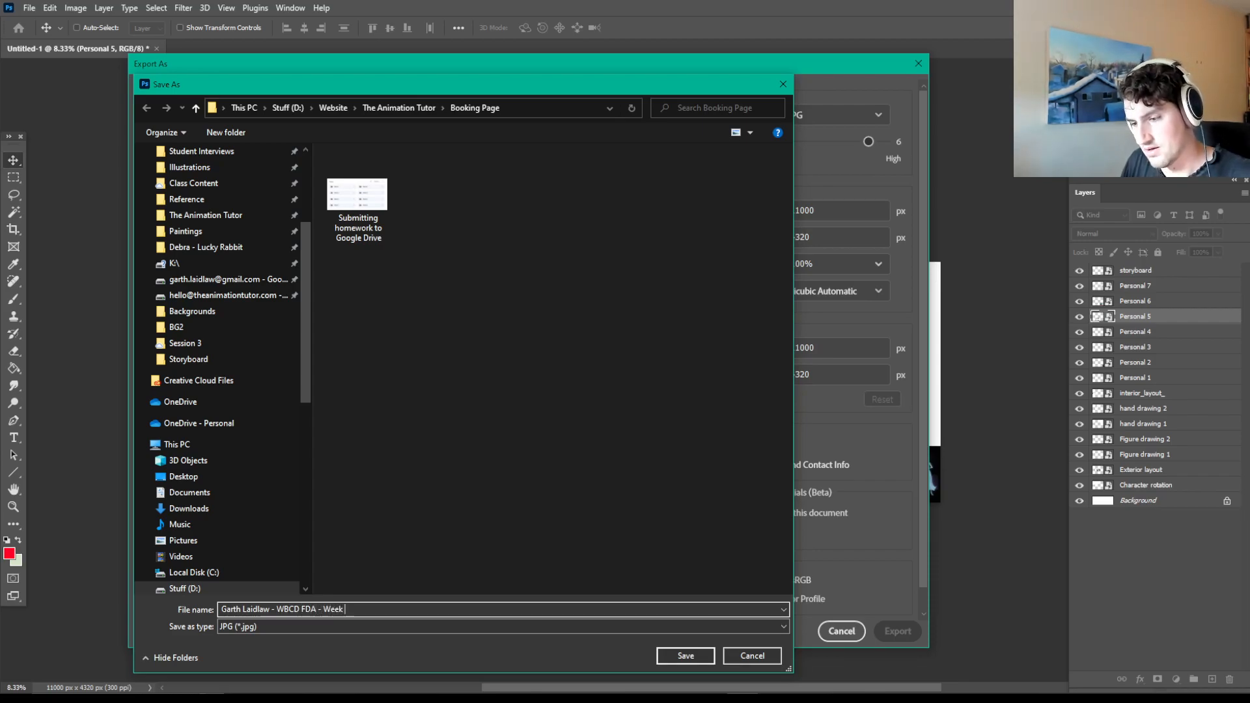
{"action": "type", "text": " 3"}
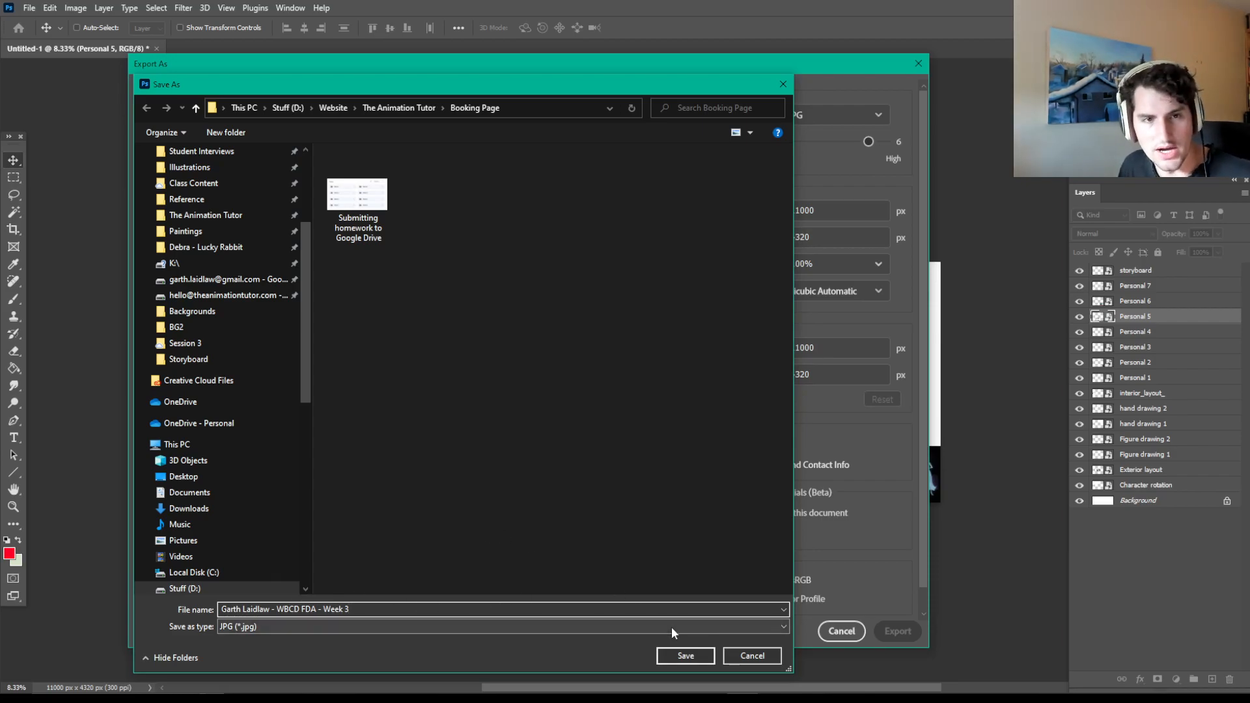
{"action": "left_click", "coordinate": [679, 657]}
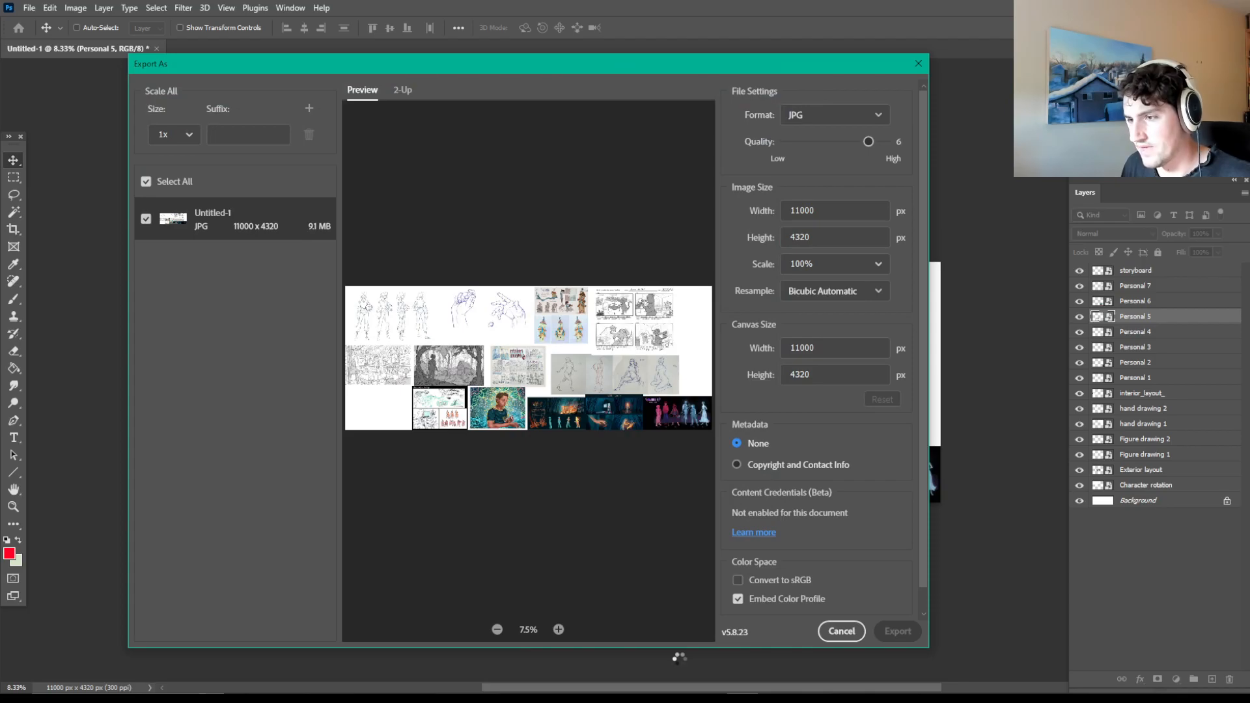